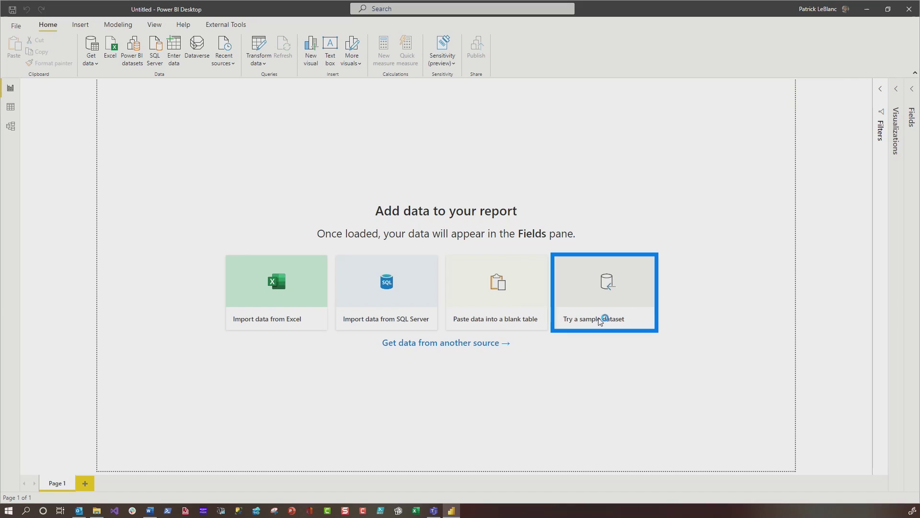
# Step: Choose Try a sample dataset and load the Financial Sample data
pyautogui.click(566, 293)
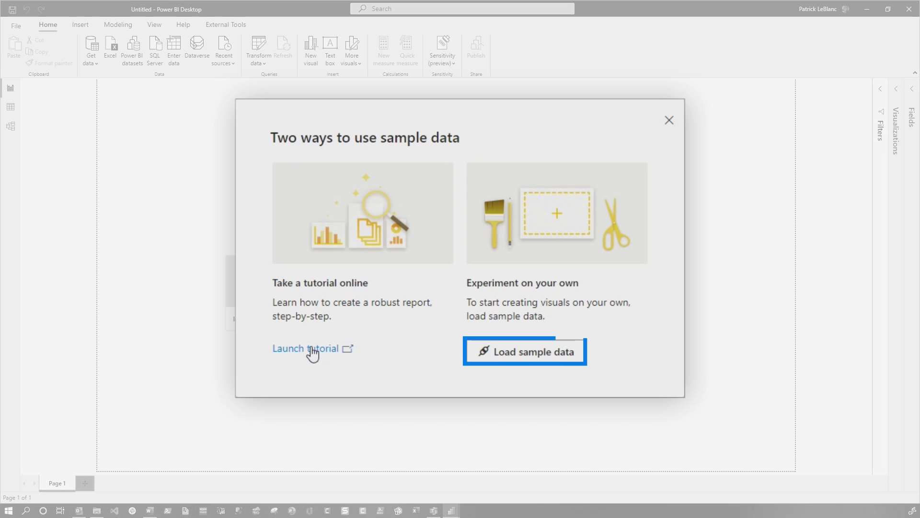
pyautogui.click(499, 346)
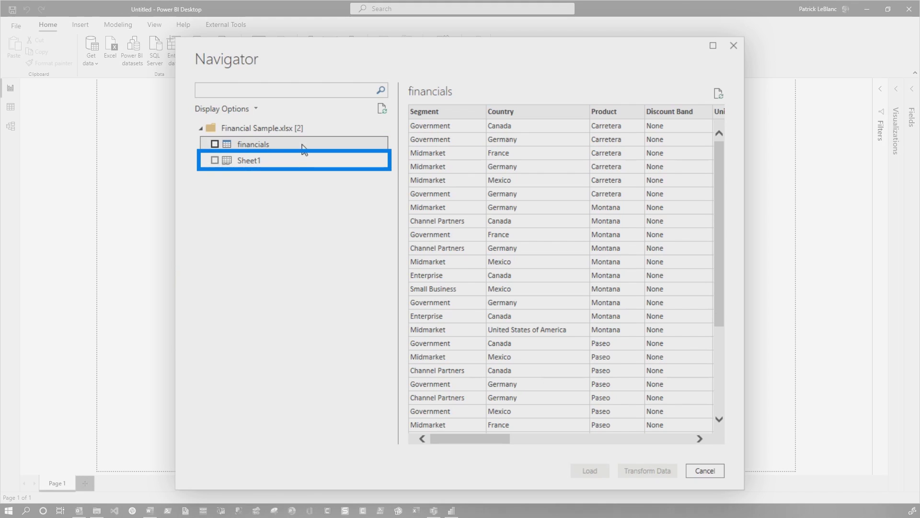
# Step: Preview Sheet1 and financials in Navigator, then open financials in Power Query Editor
pyautogui.click(279, 163)
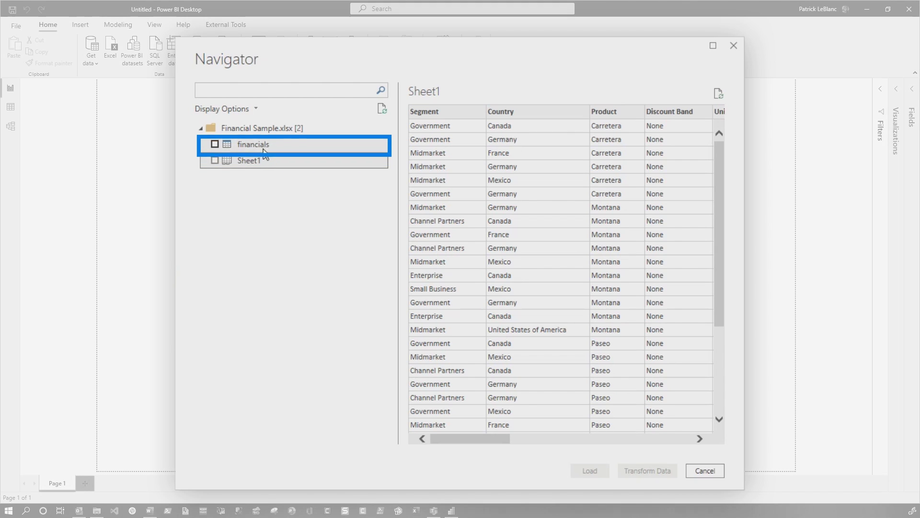
pyautogui.click(244, 147)
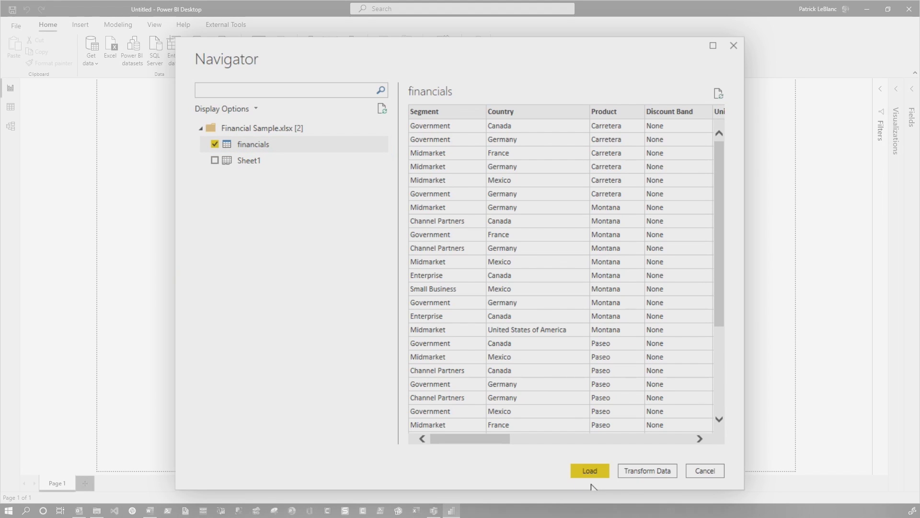
pyautogui.click(632, 482)
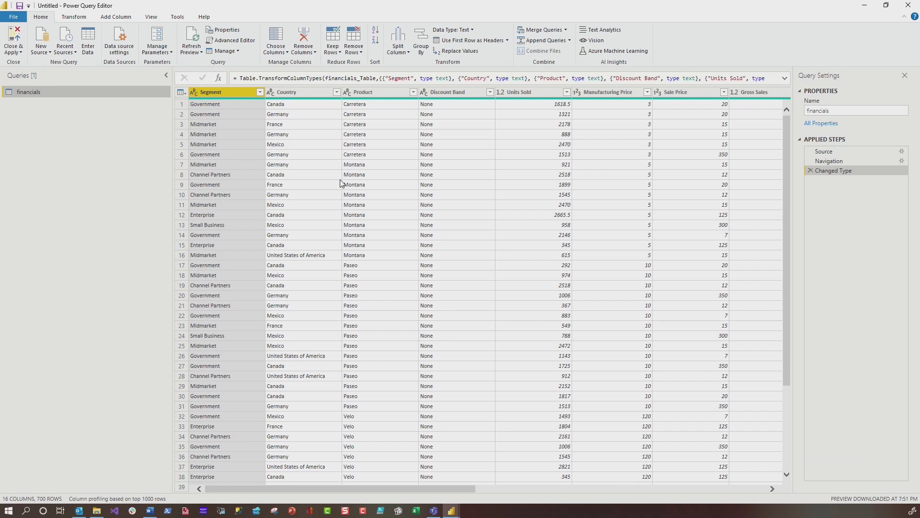
# Step: Change Units Sold to Whole Number, replacing the existing type conversion
pyautogui.moveTo(461, 488); pyautogui.dragTo(779, 484)
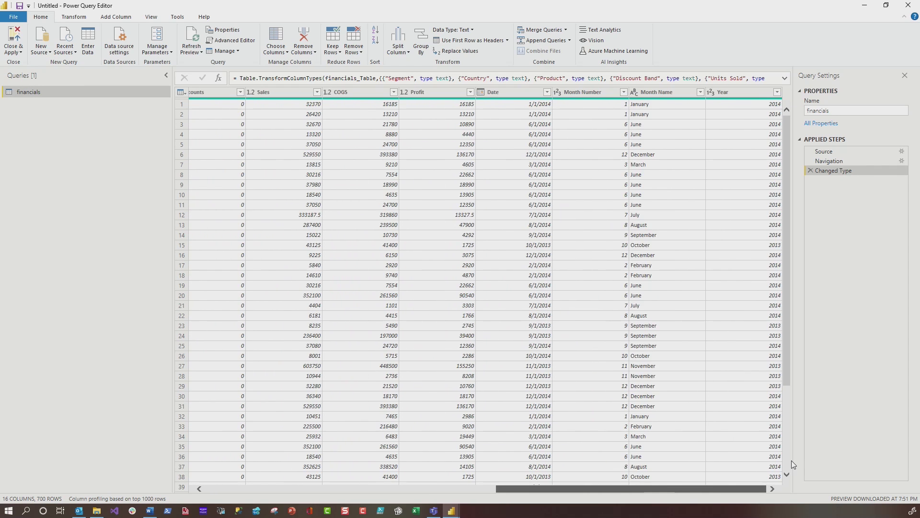
pyautogui.click(167, 76)
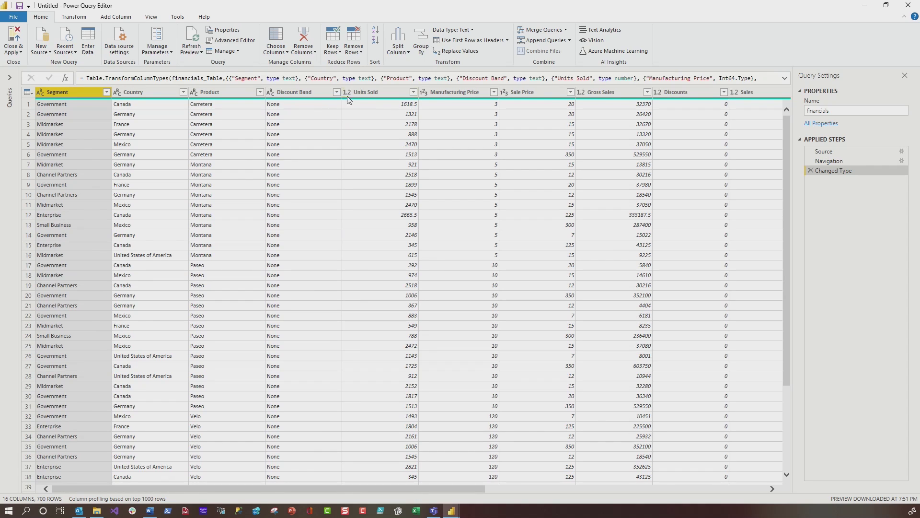
pyautogui.click(411, 108)
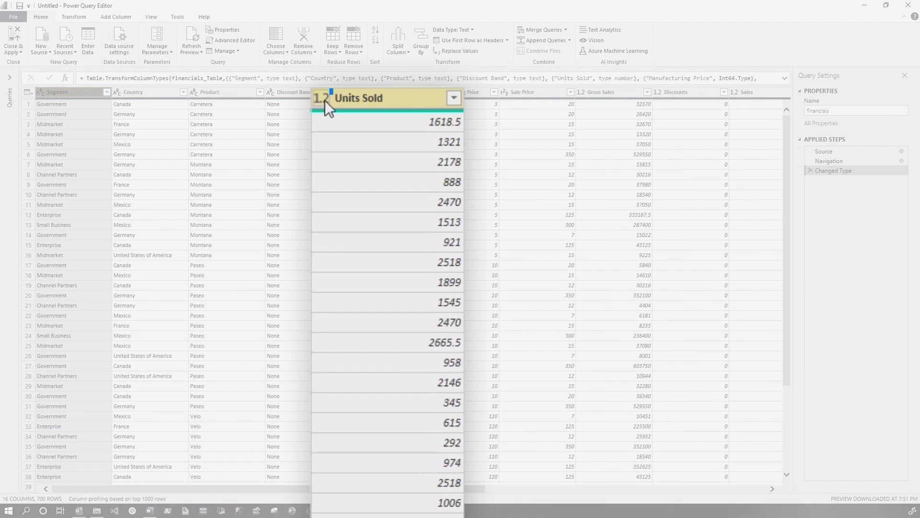
pyautogui.click(325, 102)
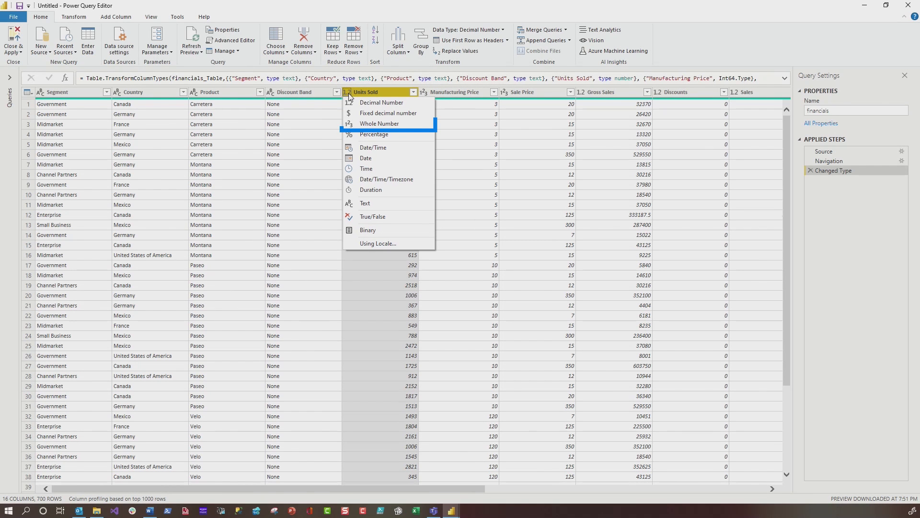
pyautogui.click(364, 123)
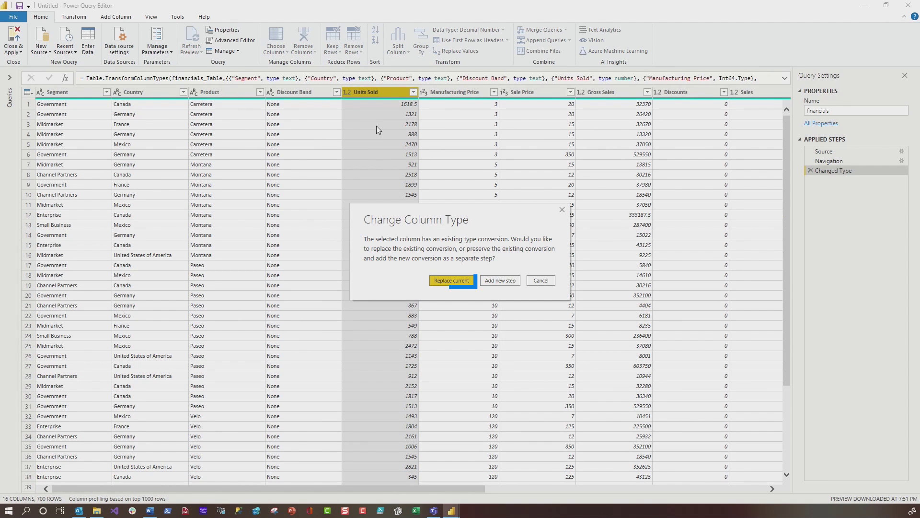
pyautogui.click(452, 281)
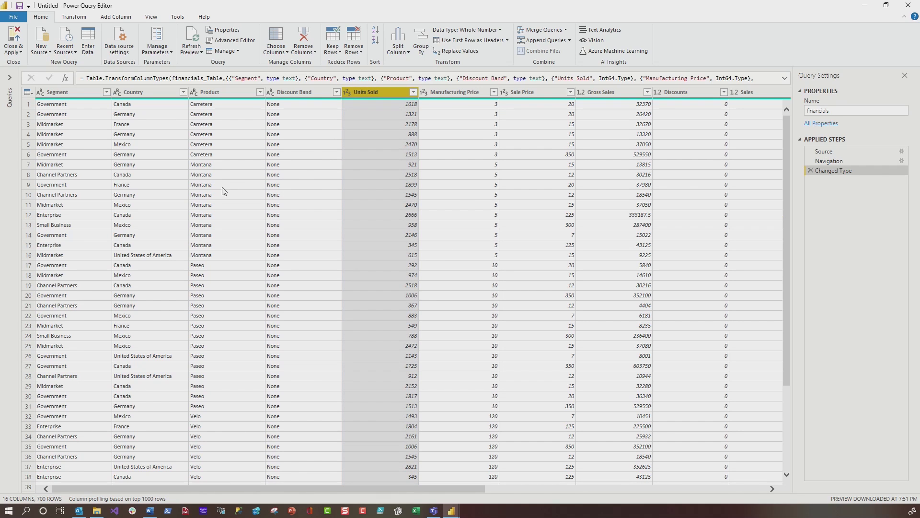
pyautogui.keyDown('ctrl'); pyautogui.click(282, 139); pyautogui.keyUp('ctrl')
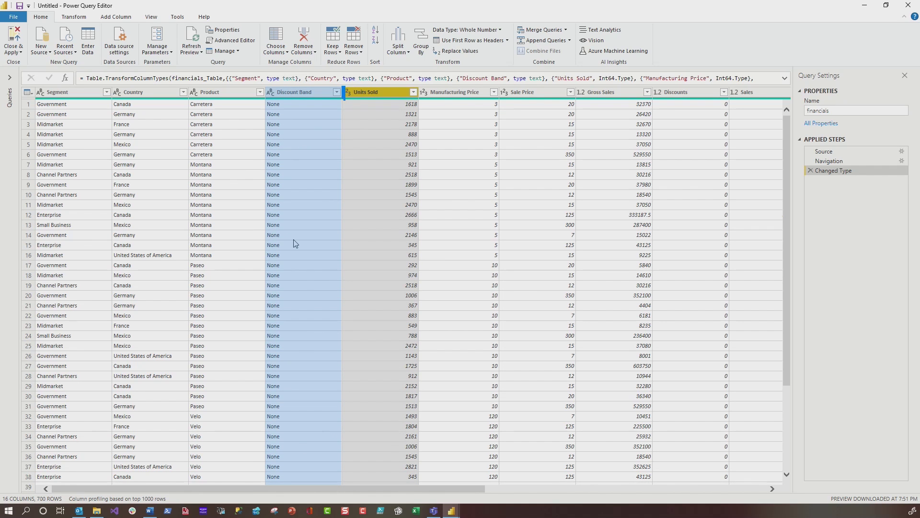
# Step: Filter out the None Discount Band and review the Filtered Rows step settings
pyautogui.click(337, 92)
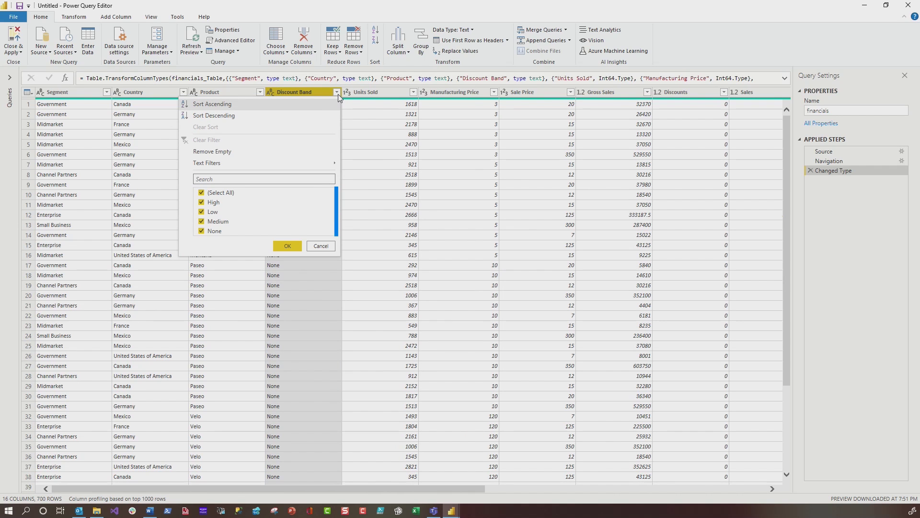
pyautogui.click(217, 231)
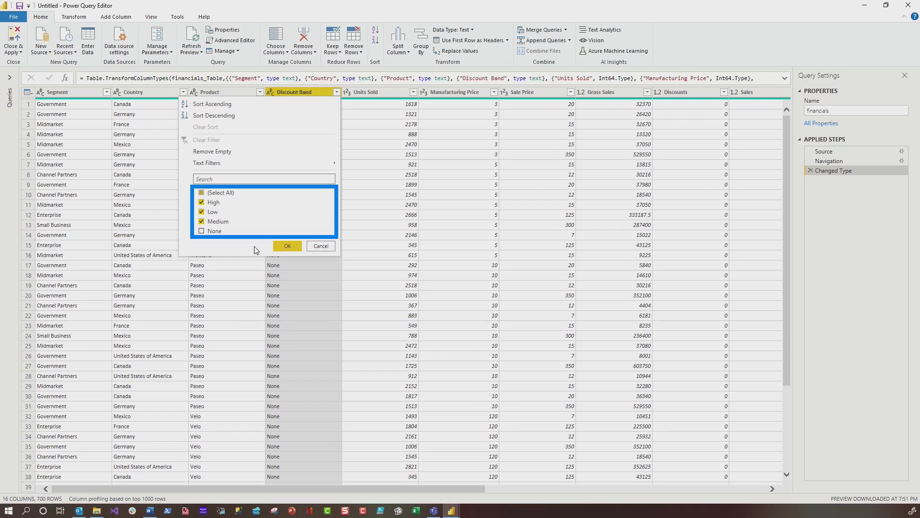
pyautogui.click(281, 245)
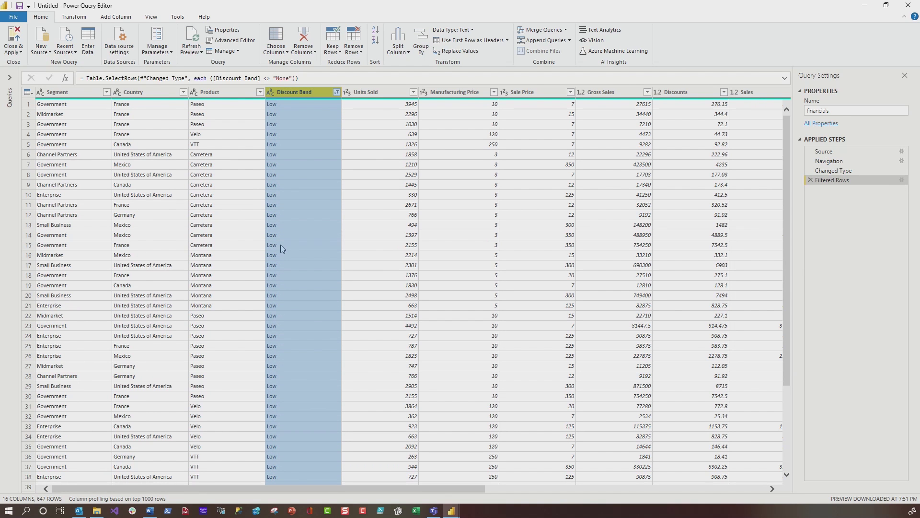
pyautogui.click(833, 178)
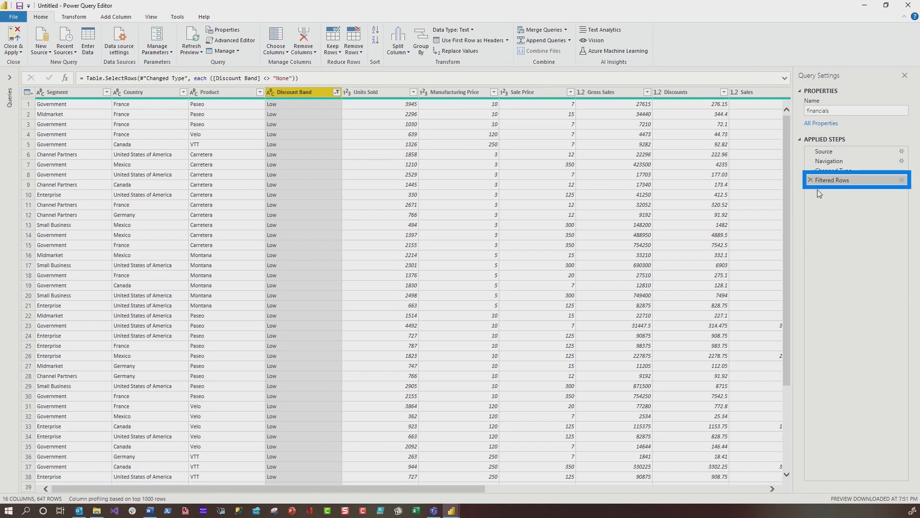
pyautogui.click(903, 180)
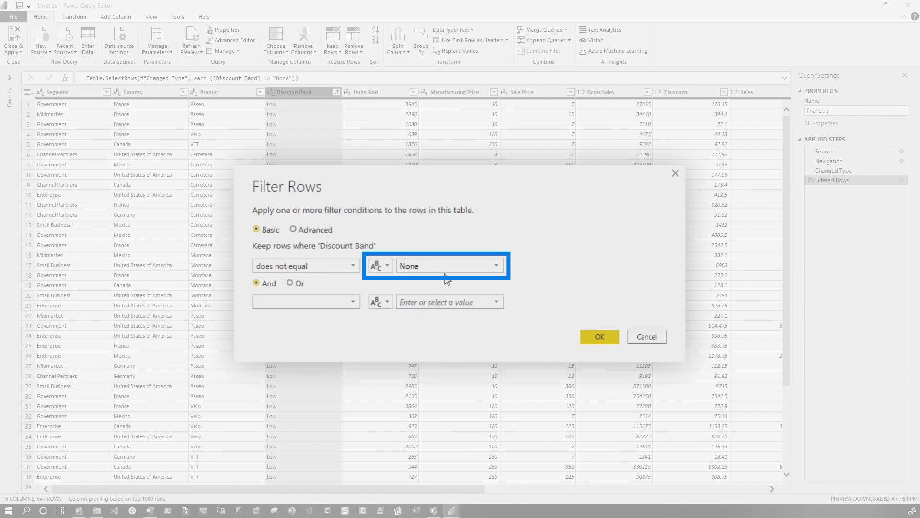
pyautogui.click(593, 335)
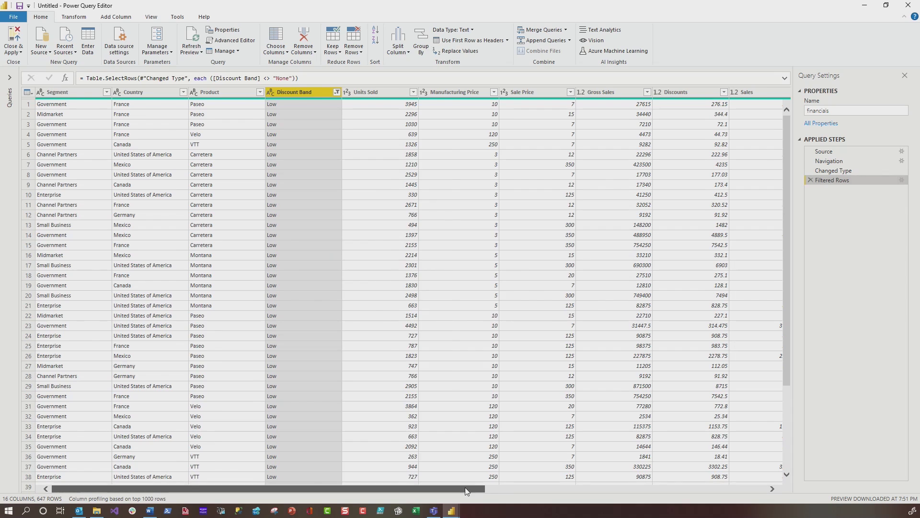
pyautogui.moveTo(466, 489); pyautogui.dragTo(748, 489)
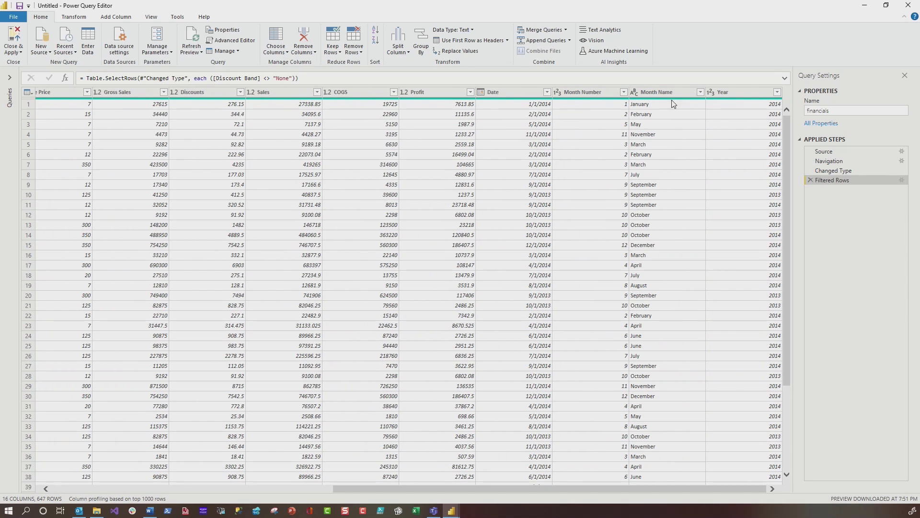
# Step: Use Choose Columns to uncheck Month Number, Month Name and Year
pyautogui.rightClick(734, 93)
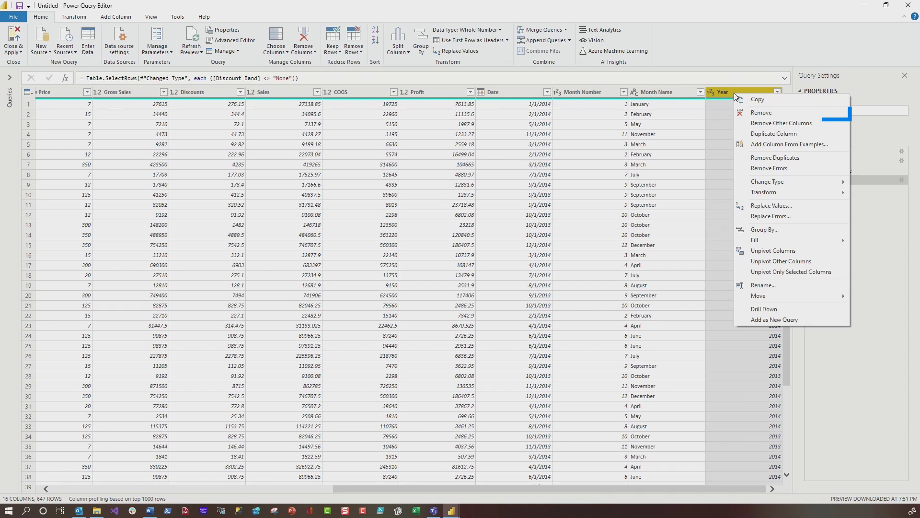
pyautogui.click(657, 93)
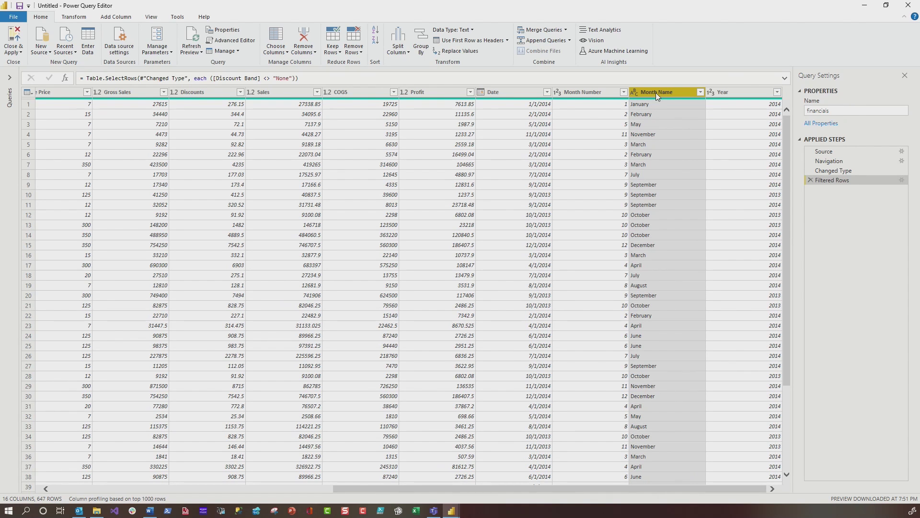
pyautogui.click(276, 41)
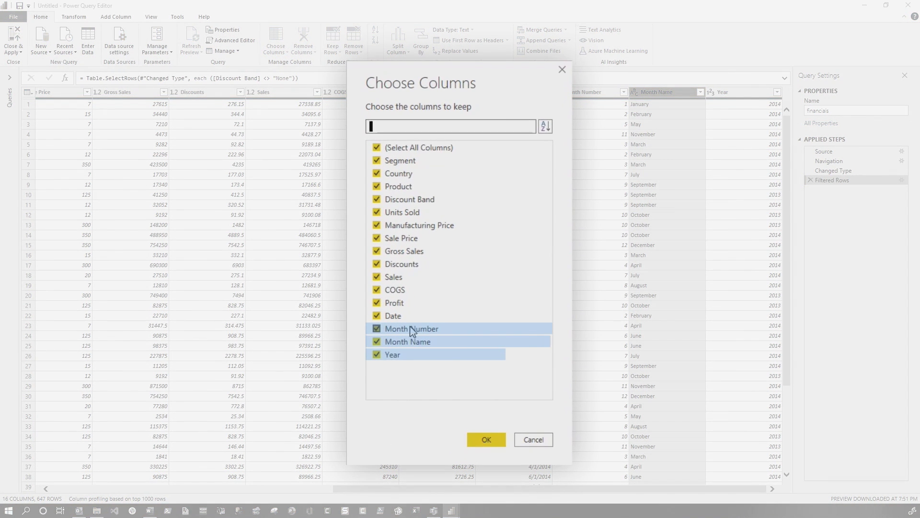
pyautogui.click(411, 326)
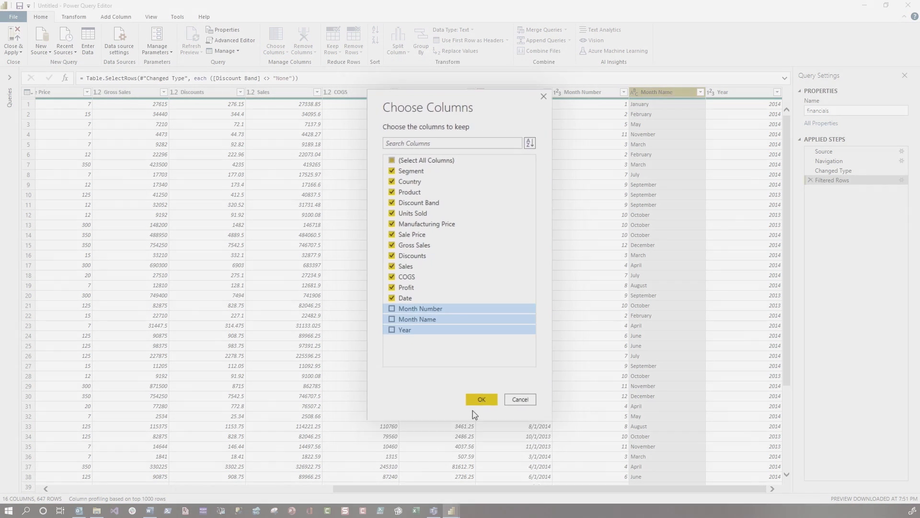
pyautogui.click(485, 439)
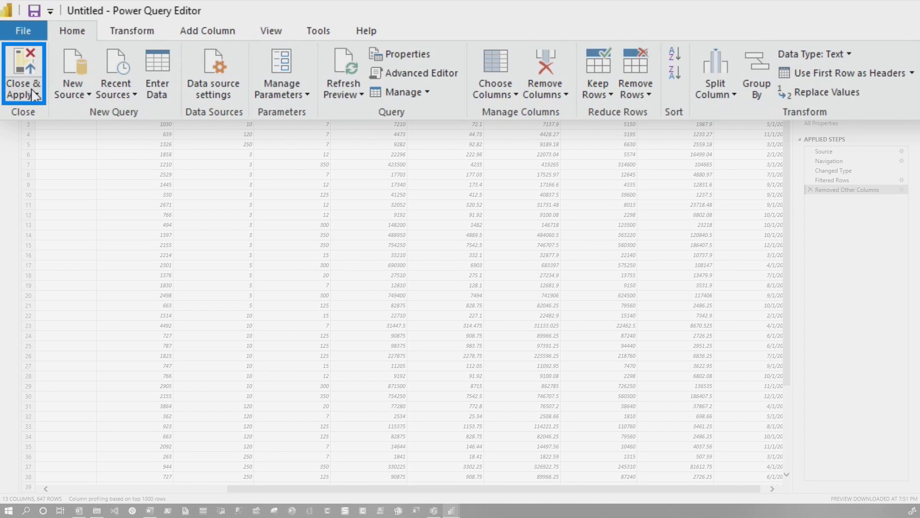
# Step: Close & Apply the query changes and list the financials table fields
pyautogui.click(31, 94)
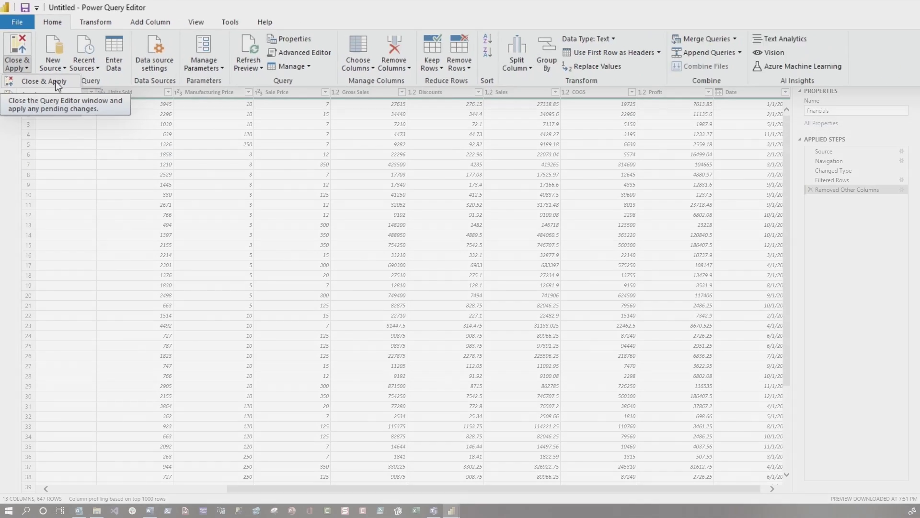
pyautogui.click(58, 85)
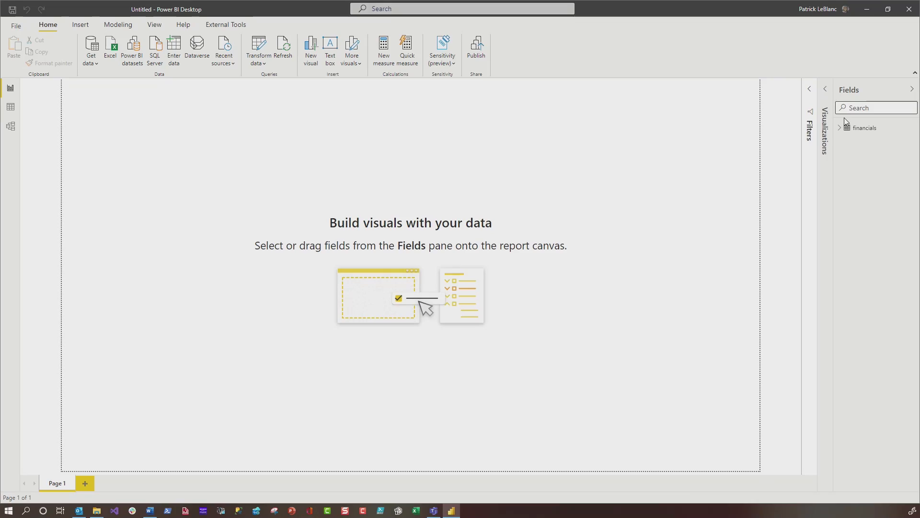
pyautogui.click(840, 128)
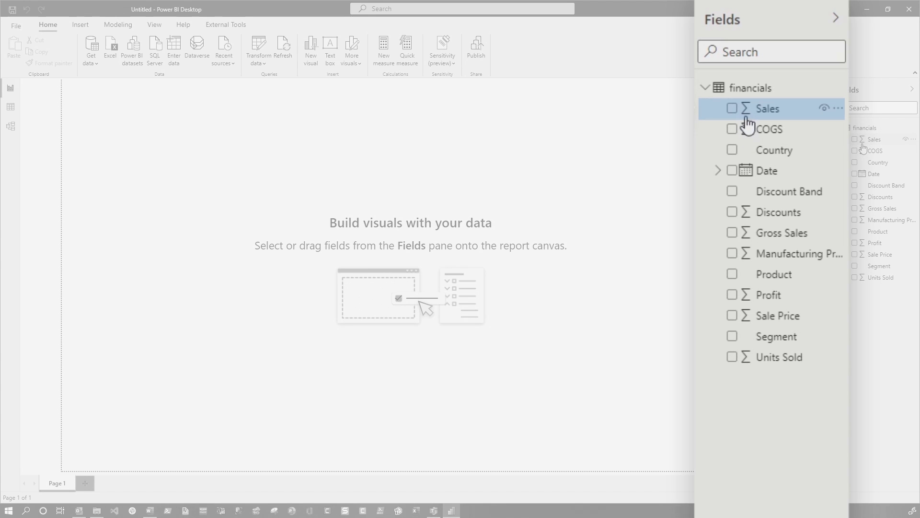
# Step: Expand Date and its Date Hierarchy to reveal Year, Quarter, Month and Day
pyautogui.click(719, 171)
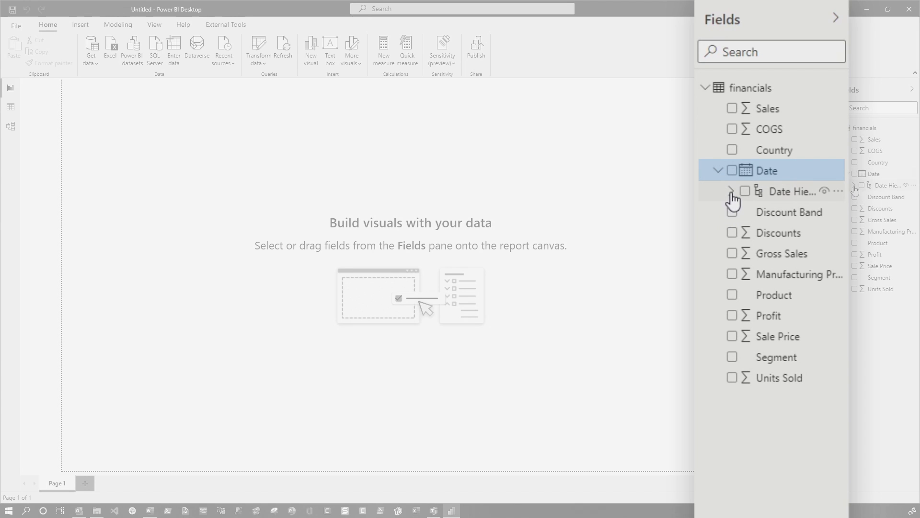
pyautogui.click(730, 192)
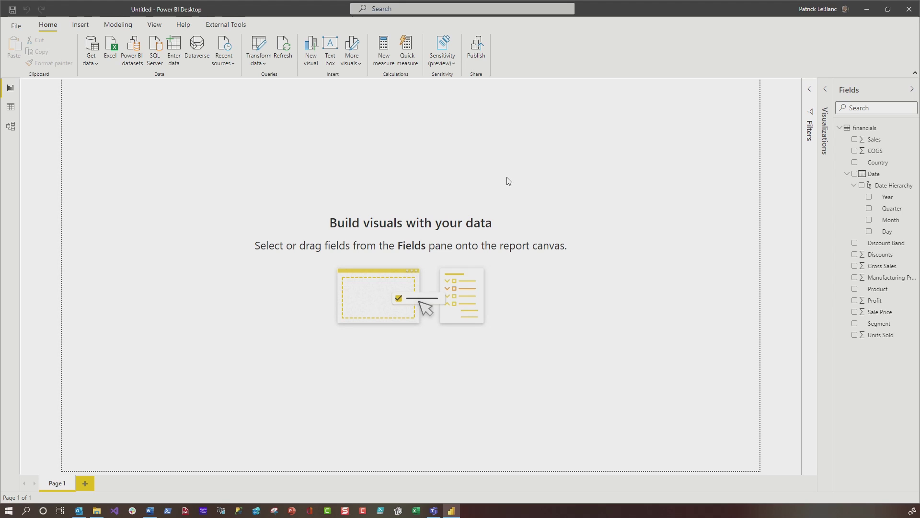
# Step: Insert a text box titled 'Segment Profit Analysis'
pyautogui.click(85, 26)
pyautogui.click(255, 51)
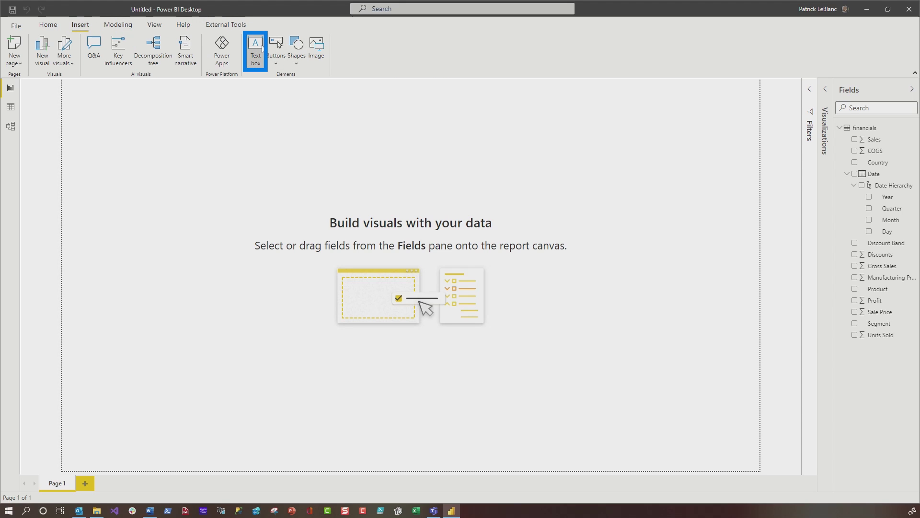
pyautogui.click(61, 163)
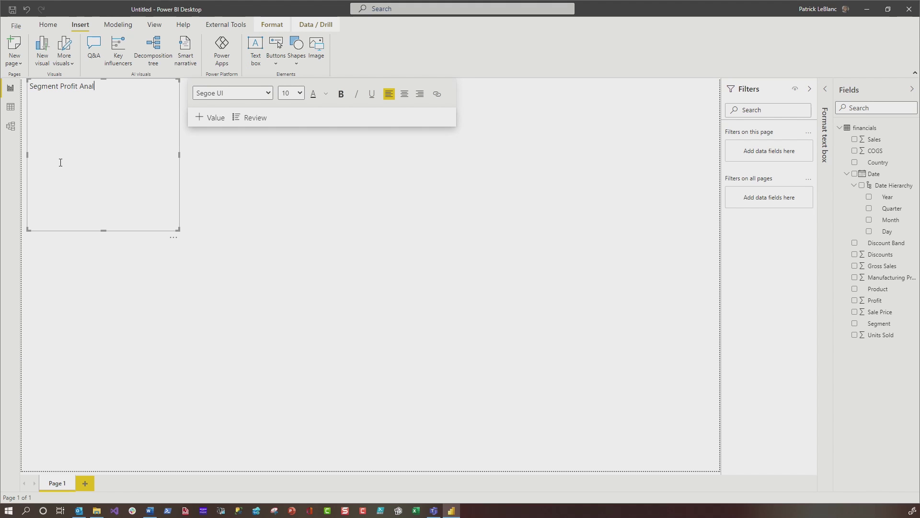
pyautogui.write('Segment Profit Analytis')
pyautogui.press('BackSpace')
pyautogui.press('BackSpace')
pyautogui.press('BackSpace')
pyautogui.write('sis')
# Step: Make the title bold, right-aligned and 36 pt, stretched across the page top
pyautogui.hotkey('ctrl', 'a')
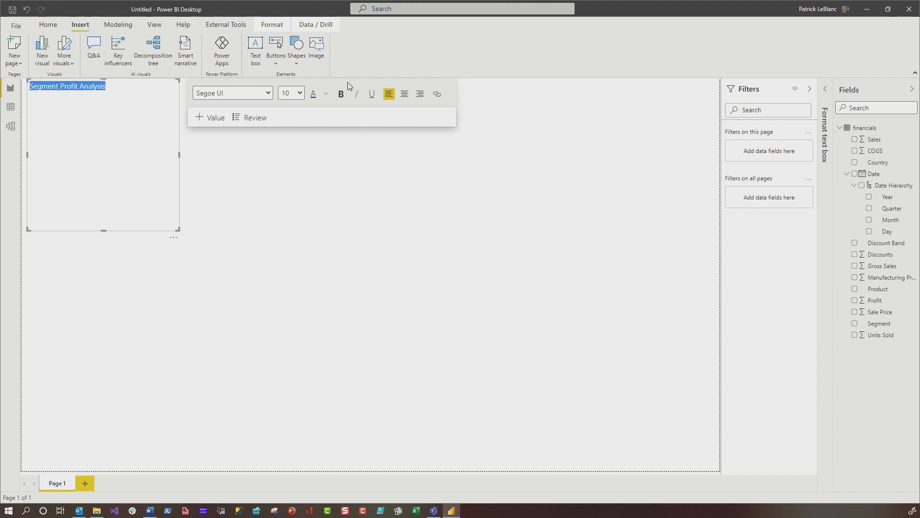
pyautogui.click(342, 94)
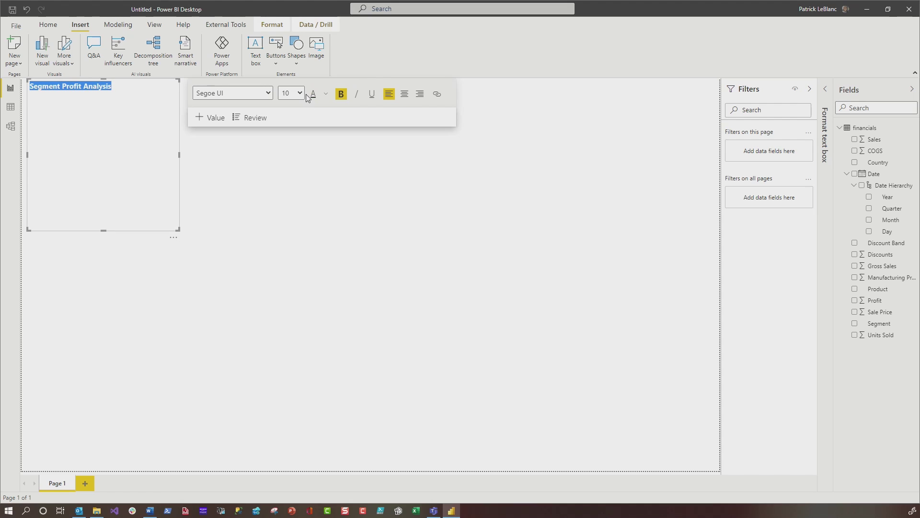
pyautogui.click(421, 96)
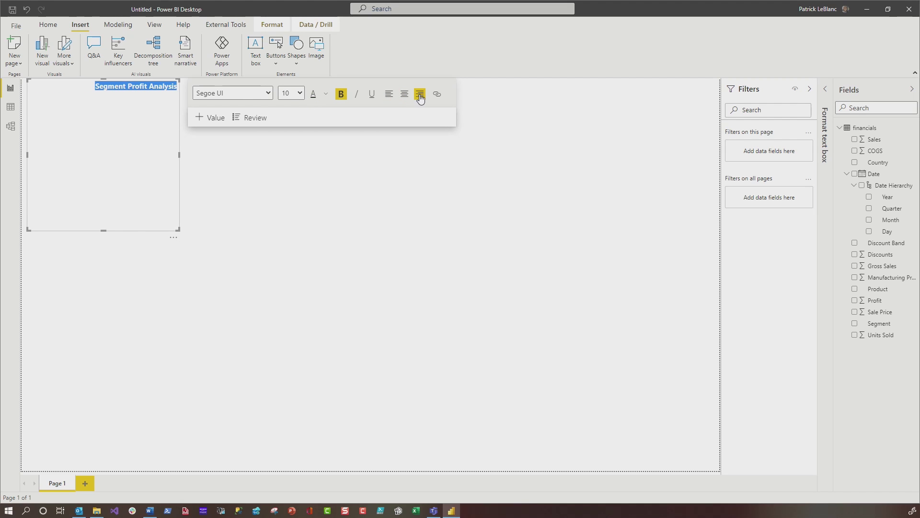
pyautogui.click(298, 95)
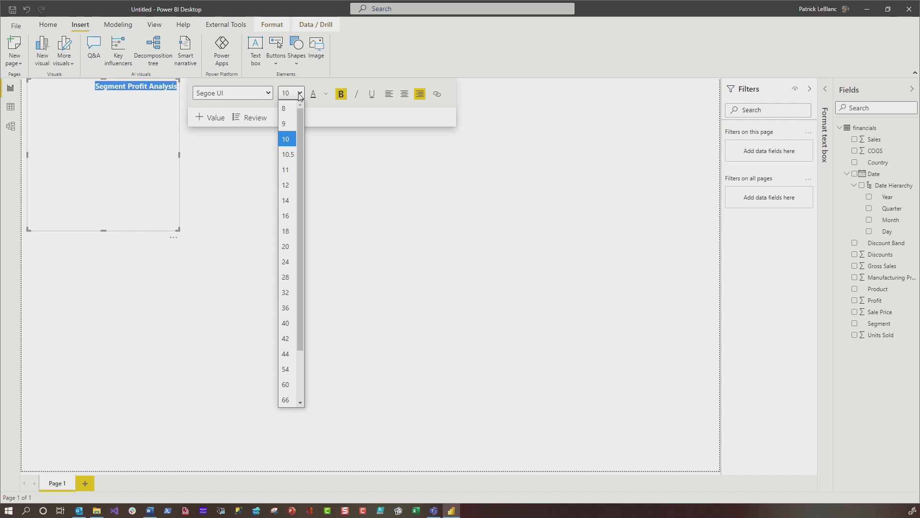
pyautogui.click(290, 309)
pyautogui.moveTo(178, 230); pyautogui.dragTo(743, 74)
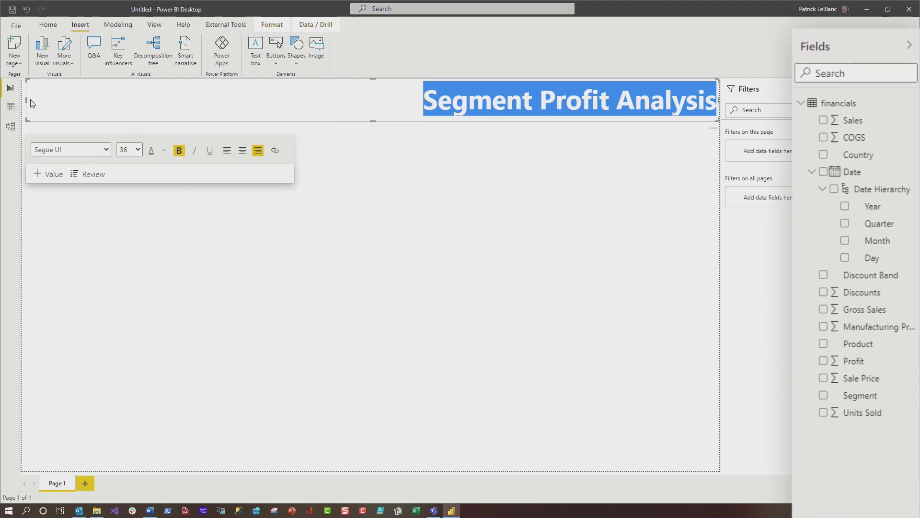
pyautogui.click(325, 96)
pyautogui.click(255, 133)
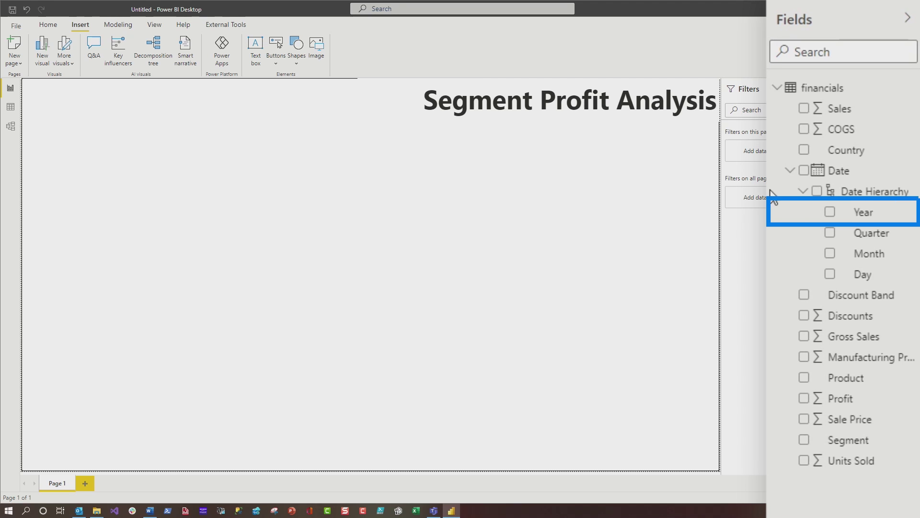
# Step: Create a compact top-left Year list slicer showing 2013 and 2014 checkboxes
pyautogui.click(835, 215)
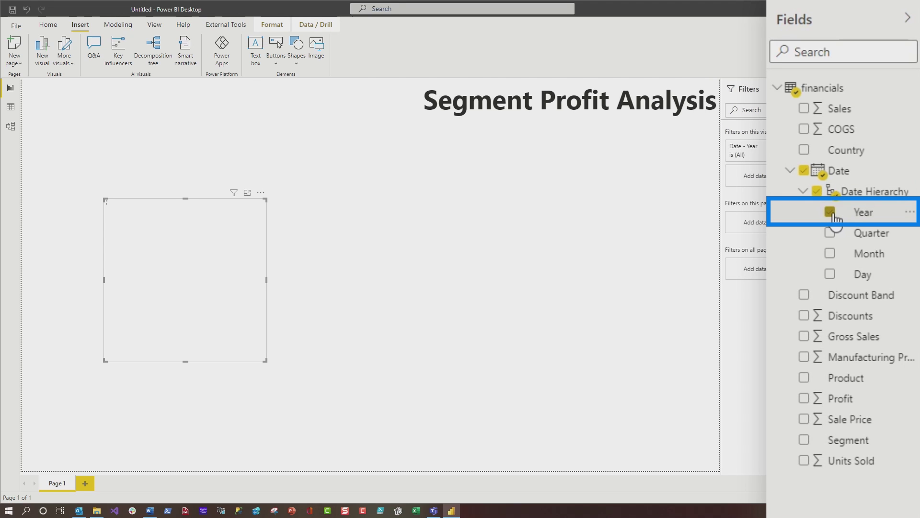
pyautogui.moveTo(240, 238); pyautogui.dragTo(171, 143)
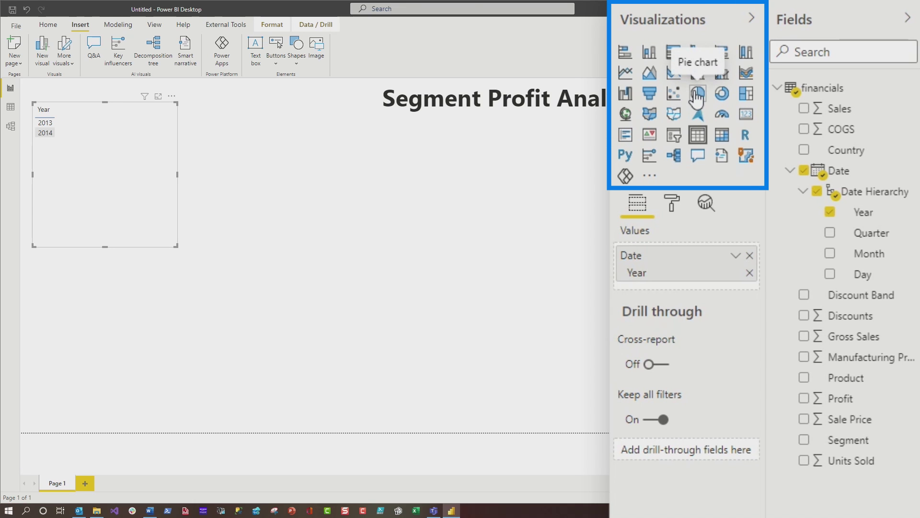
pyautogui.click(674, 137)
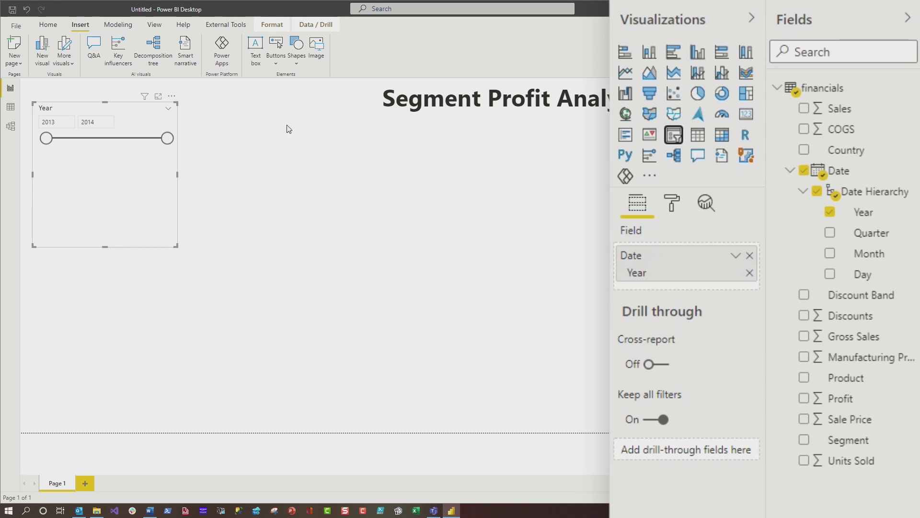
pyautogui.click(168, 110)
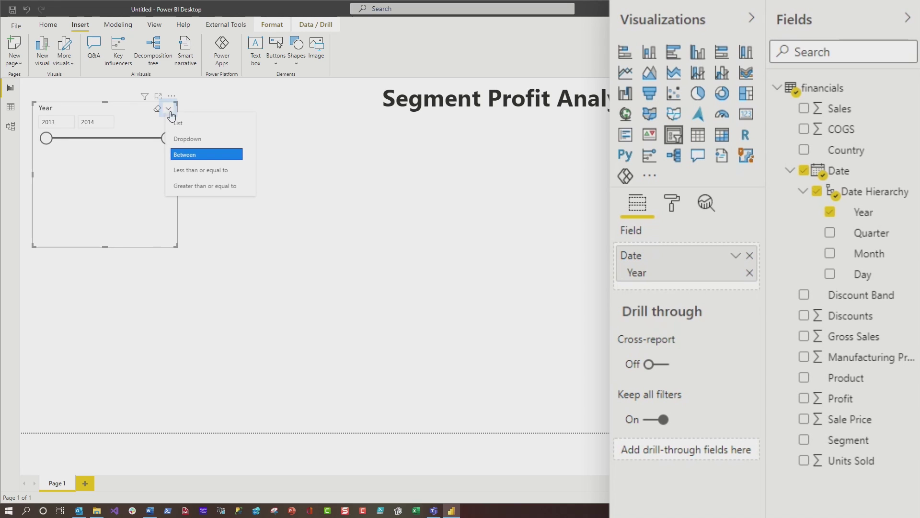
pyautogui.click(187, 154)
pyautogui.moveTo(175, 244); pyautogui.dragTo(88, 138)
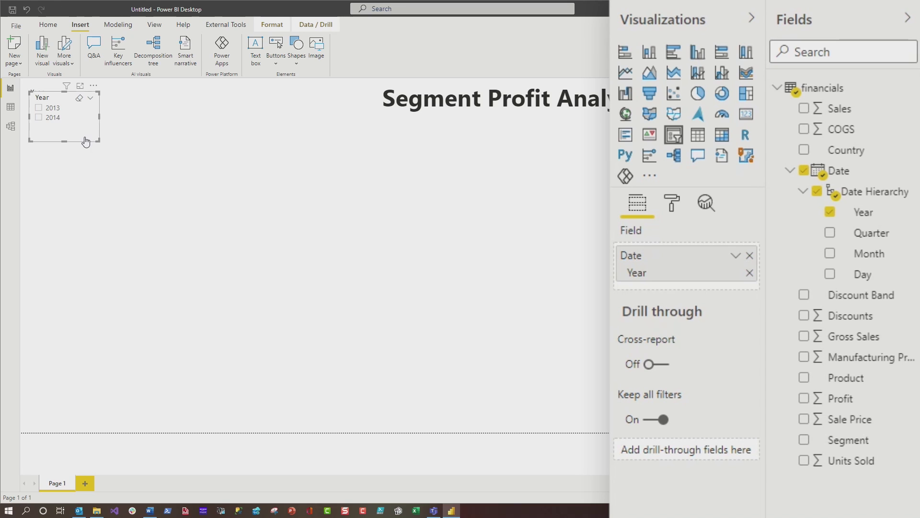
# Step: Duplicate the Year slicer and place the copy below it
pyautogui.hotkey('ctrl', 'c')
pyautogui.hotkey('ctrl', 'v')
pyautogui.moveTo(84, 168); pyautogui.dragTo(80, 199)
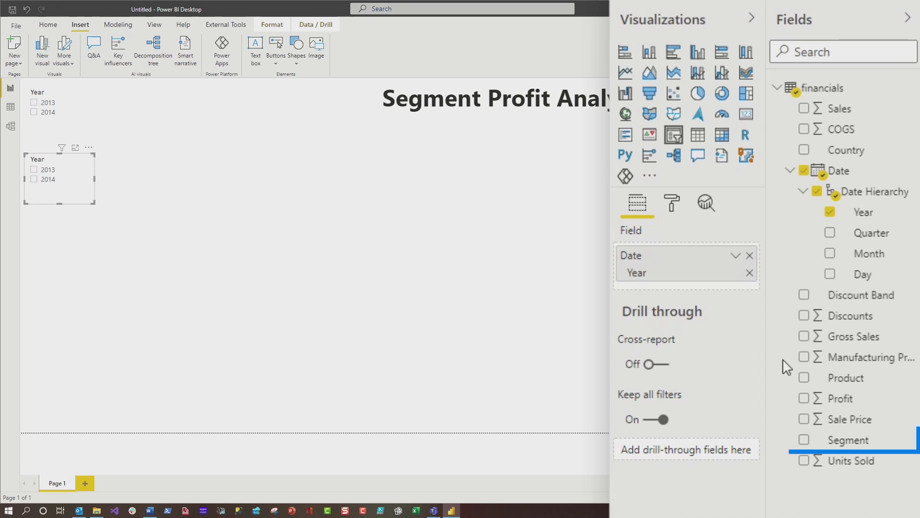
# Step: Swap the copied slicer's field from Year to Segment, sized to show all five segments
pyautogui.moveTo(879, 438); pyautogui.dragTo(725, 284)
pyautogui.click(750, 255)
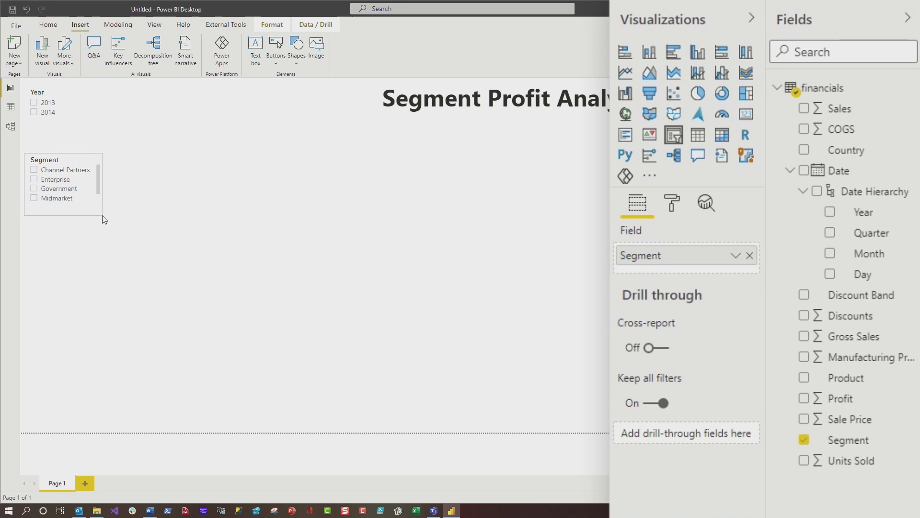
pyautogui.moveTo(104, 220); pyautogui.dragTo(105, 221)
pyautogui.click(115, 268)
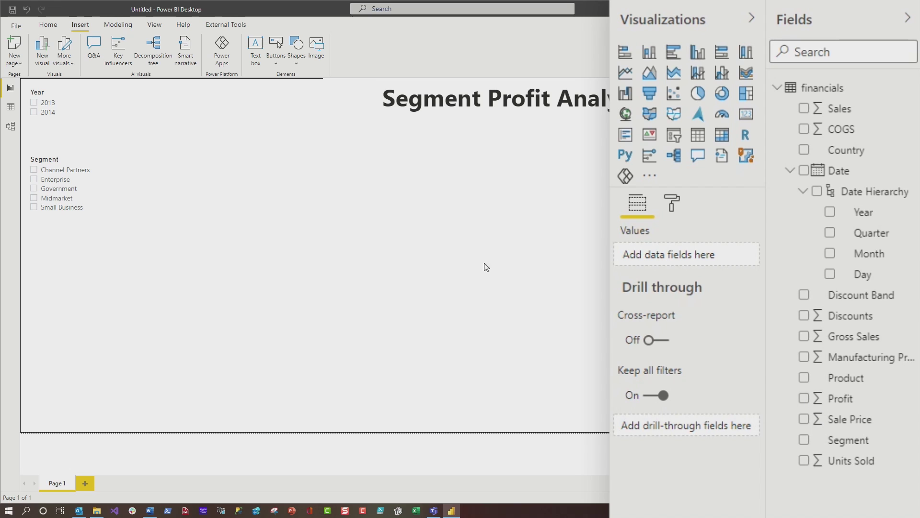
# Step: Create a Profit visual, place it beside the slicers and turn it into a card showing 15.16M
pyautogui.click(804, 398)
pyautogui.moveTo(98, 328); pyautogui.dragTo(339, 209)
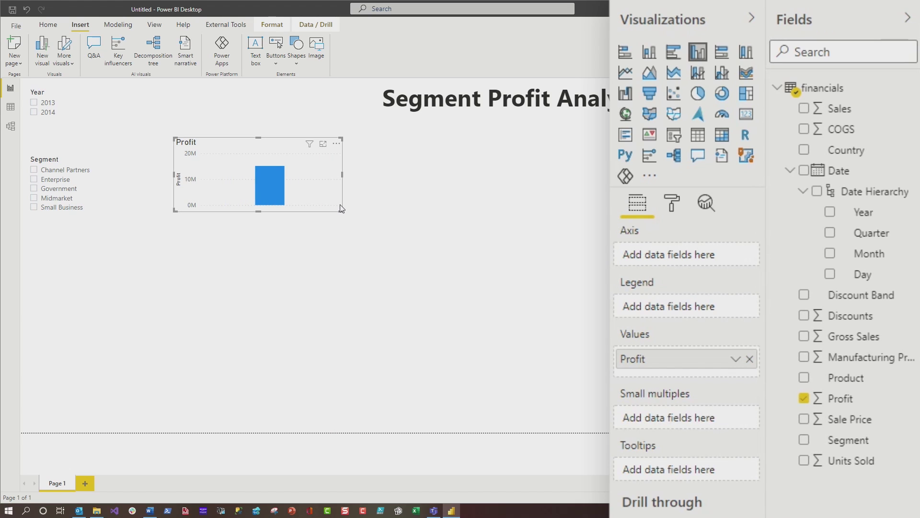
pyautogui.click(747, 114)
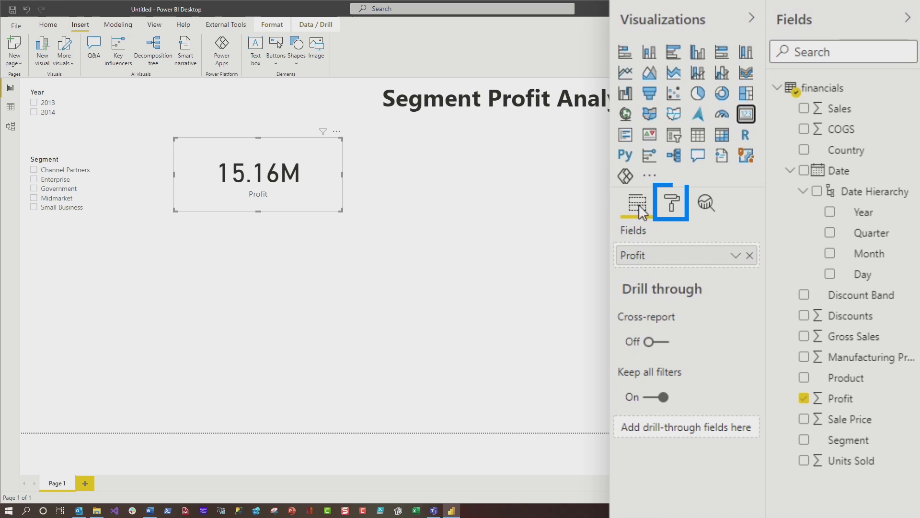
# Step: Set the Profit card's display units to None and text size to 36, resizing the card to fit
pyautogui.click(673, 204)
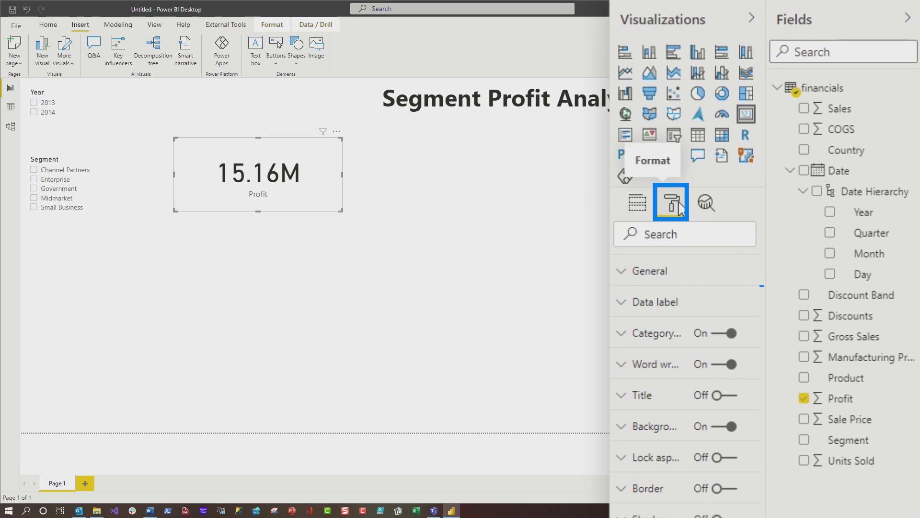
pyautogui.click(631, 303)
pyautogui.click(694, 425)
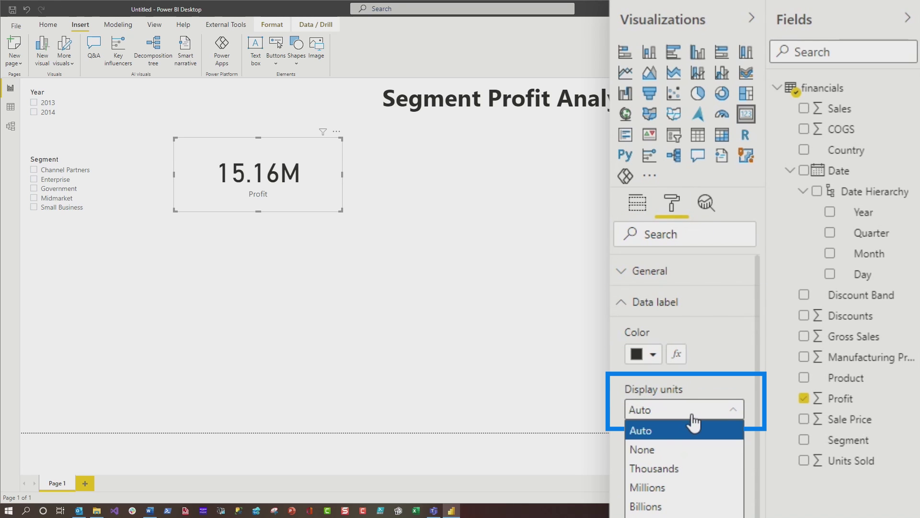
pyautogui.click(664, 448)
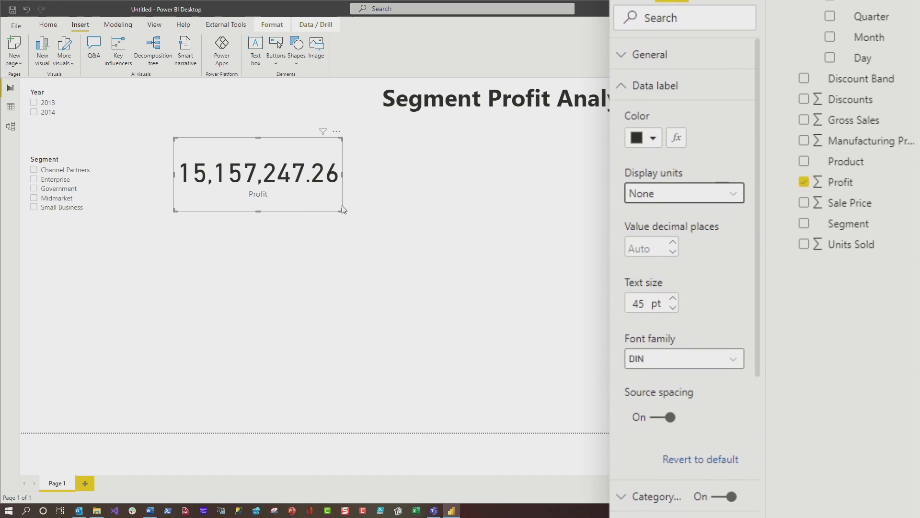
pyautogui.moveTo(341, 210); pyautogui.dragTo(382, 210)
pyautogui.click(646, 298)
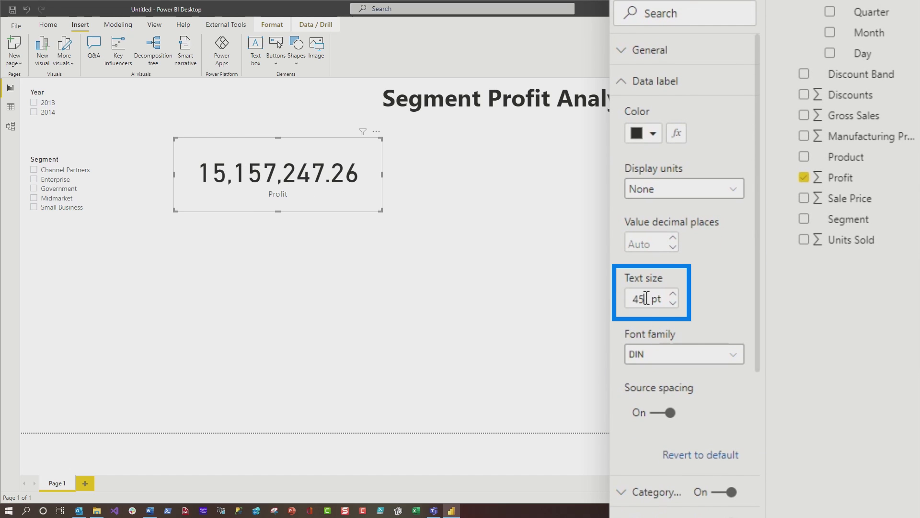
pyautogui.write('36')
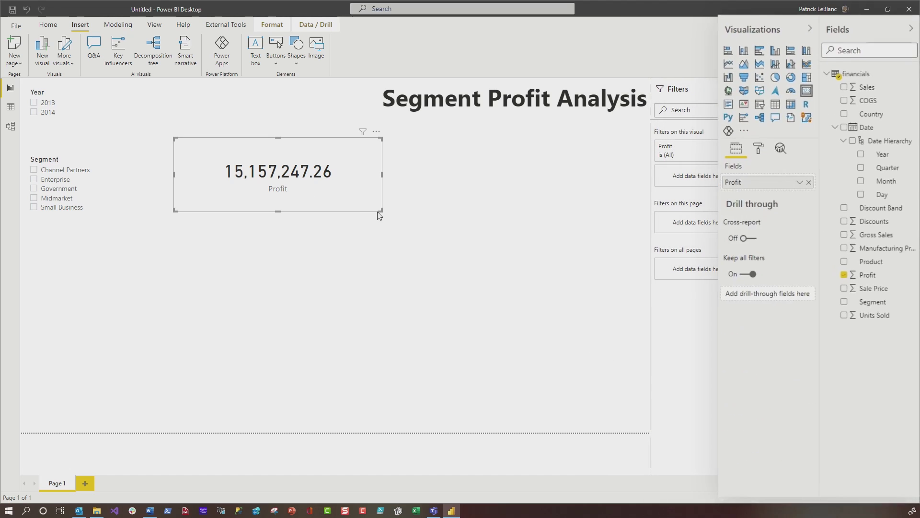
pyautogui.moveTo(378, 207); pyautogui.dragTo(370, 196)
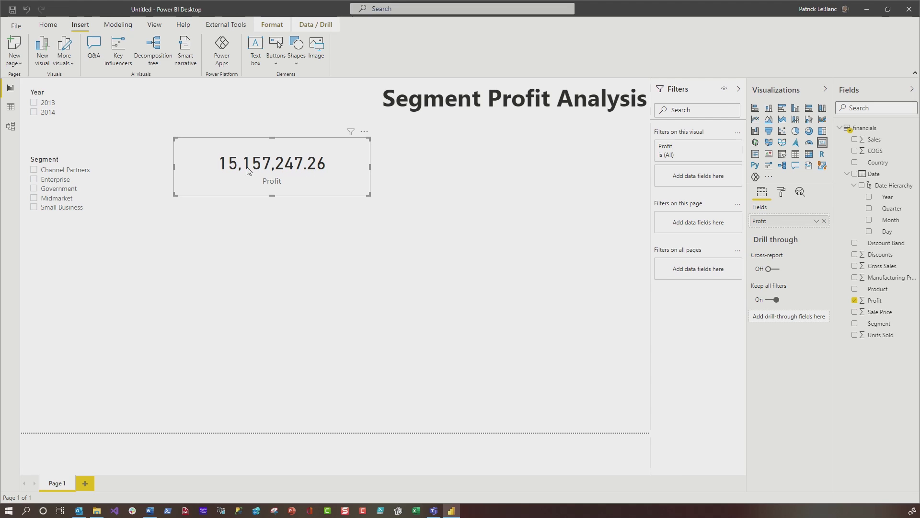
# Step: Format the Profit column as Currency with 2 decimal places
pyautogui.click(874, 300)
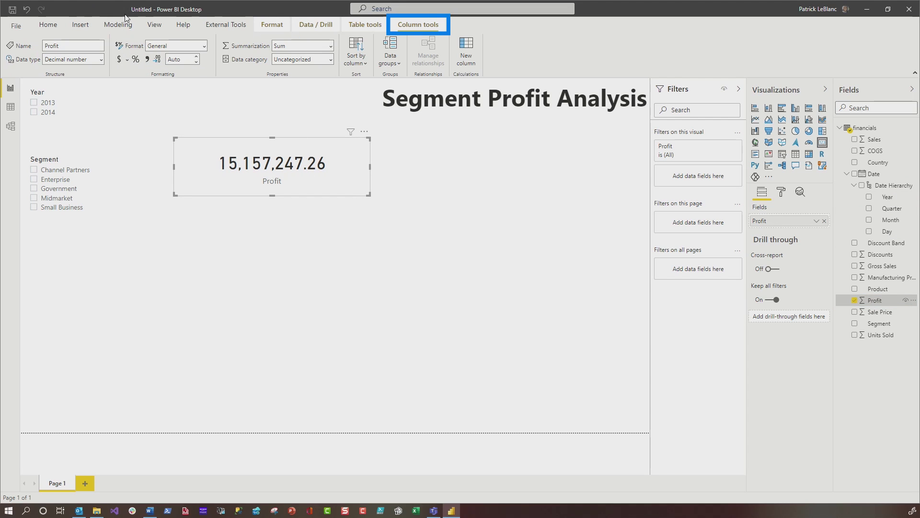
pyautogui.click(120, 59)
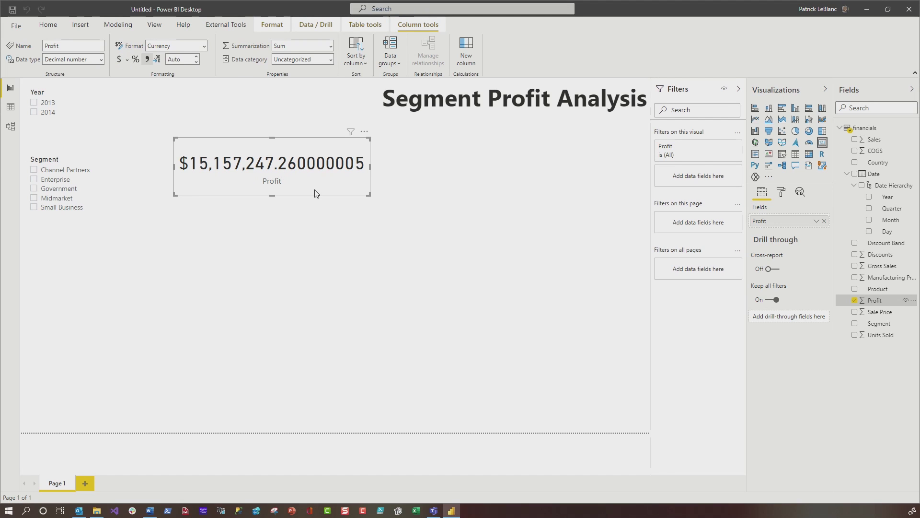
pyautogui.click(179, 59)
pyautogui.write('2')
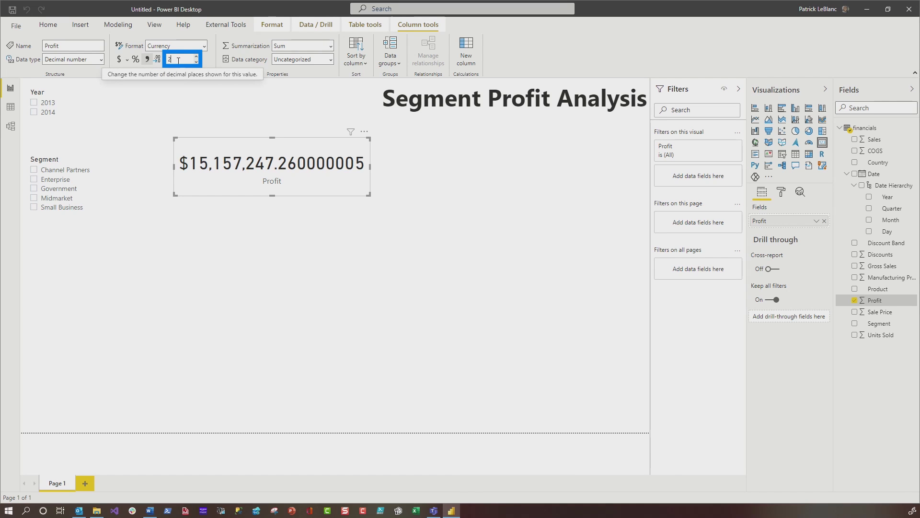
pyautogui.press('Return')
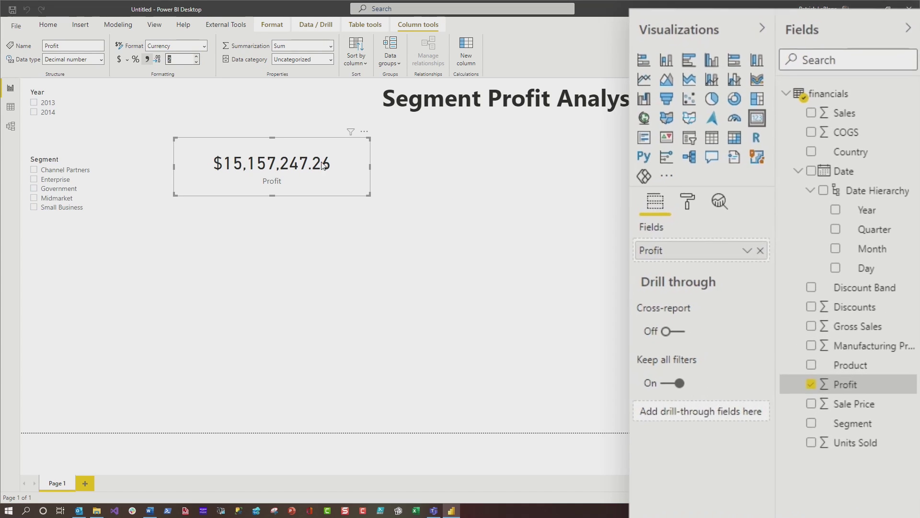
# Step: Replace the card's category label with a centred title 'Total Sales Amount'
pyautogui.moveTo(320, 180); pyautogui.dragTo(296, 179)
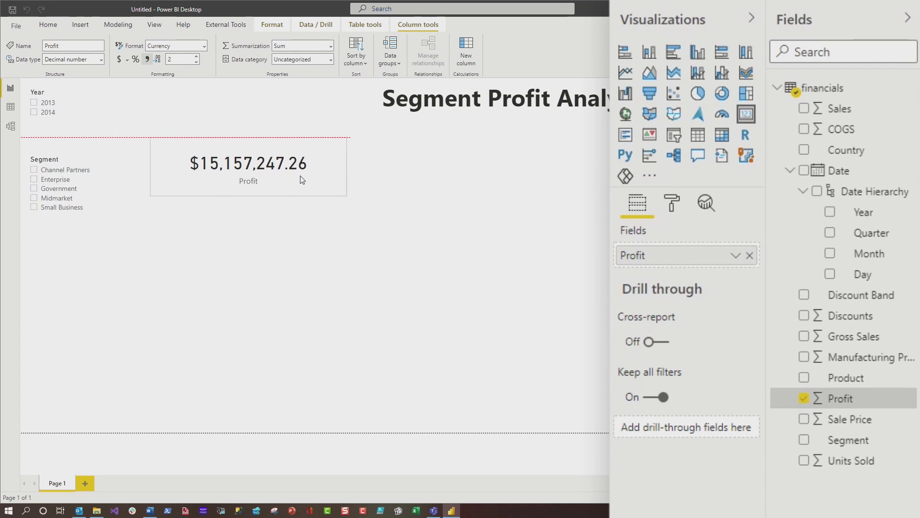
pyautogui.click(673, 211)
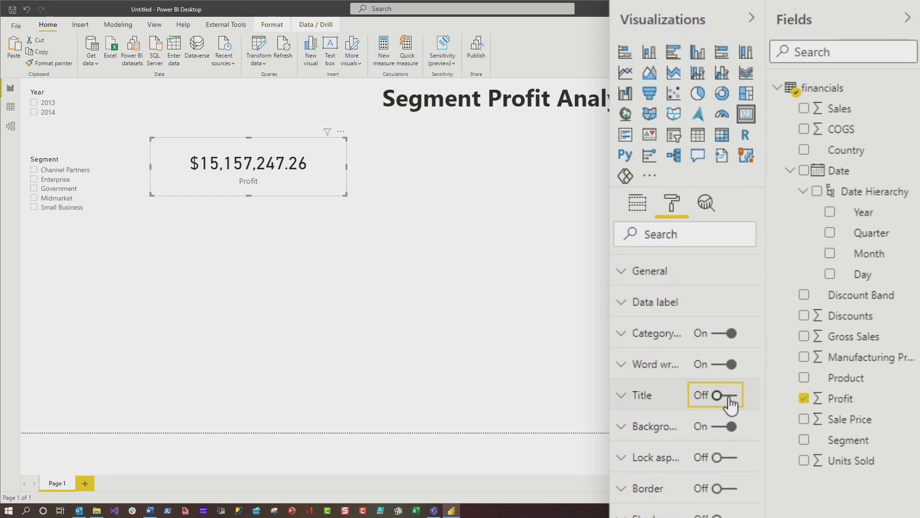
pyautogui.click(724, 396)
pyautogui.click(729, 336)
pyautogui.click(649, 396)
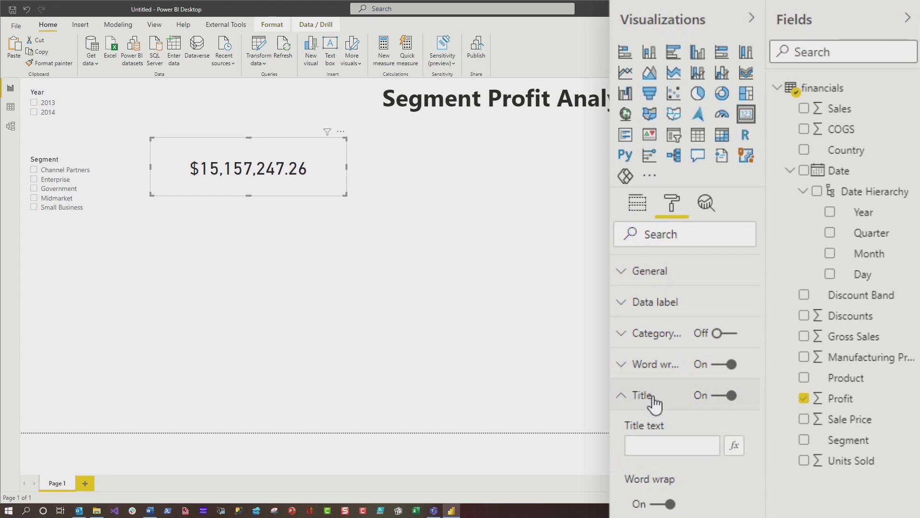
pyautogui.click(661, 451)
pyautogui.write('Tot')
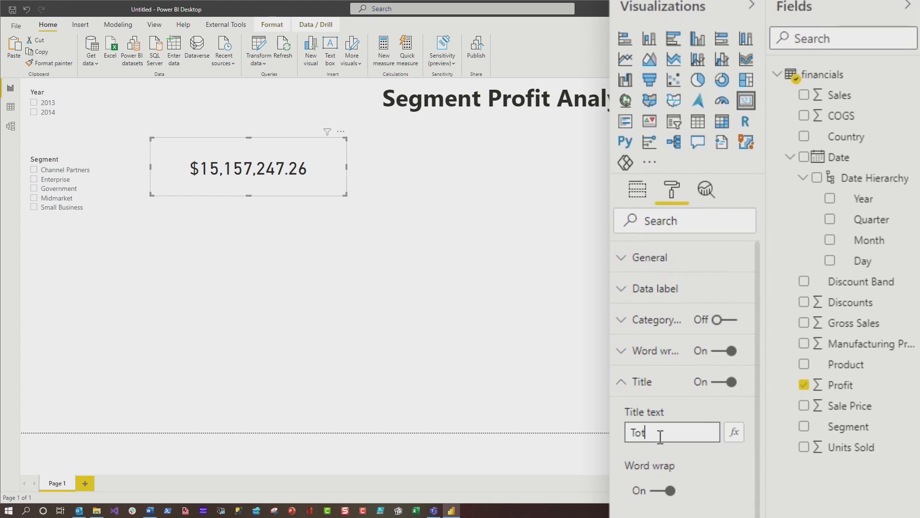
pyautogui.write('al Sales Amoun')
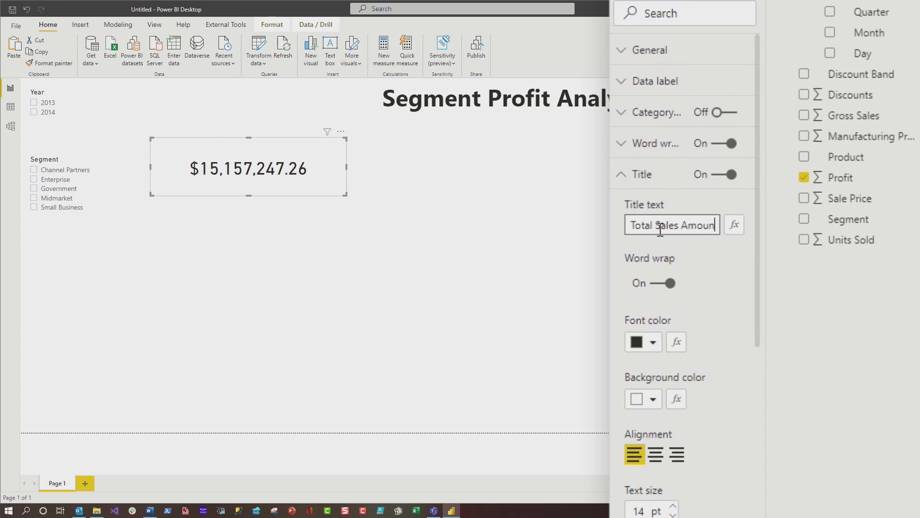
pyautogui.write('t')
pyautogui.click(656, 454)
# Step: Make the card title white text on a blue background
pyautogui.click(650, 342)
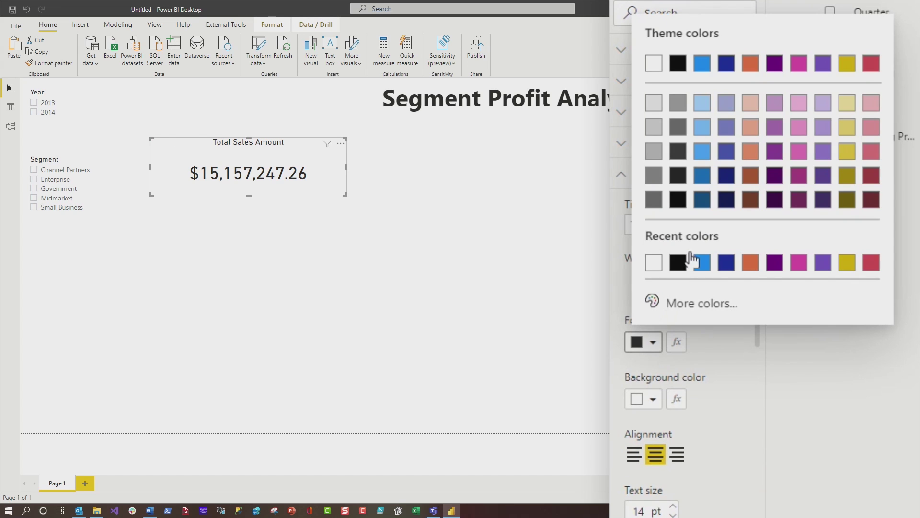
pyautogui.click(654, 262)
pyautogui.click(652, 398)
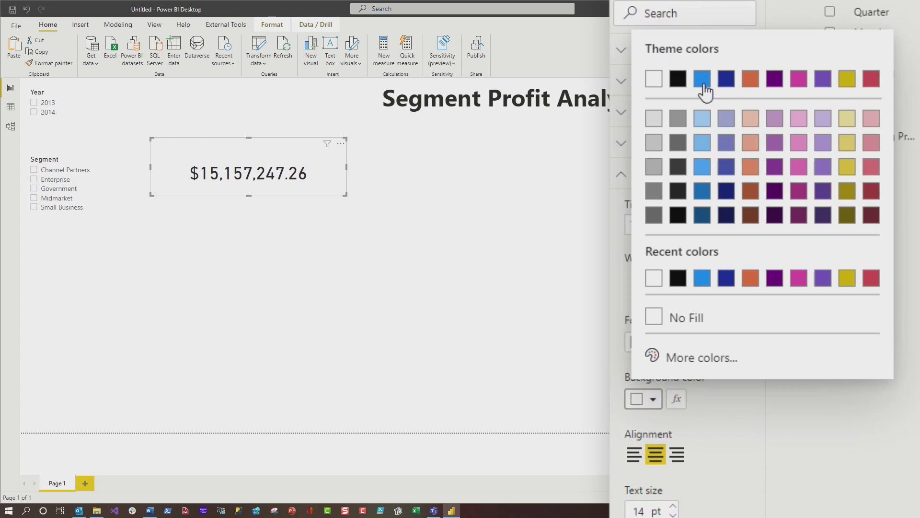
pyautogui.click(702, 82)
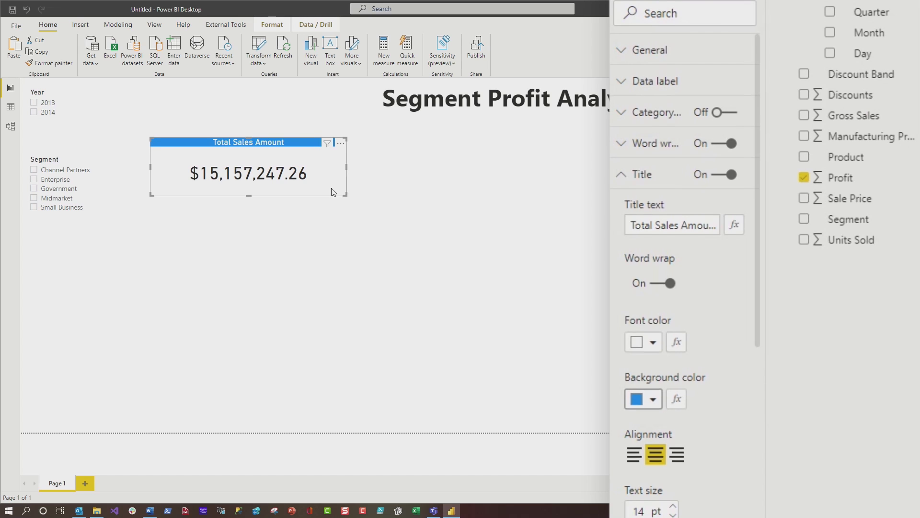
# Step: Shrink the card to a more compact size and turn on its drop shadow
pyautogui.moveTo(345, 194); pyautogui.dragTo(304, 186)
pyautogui.click(297, 195)
pyautogui.click(296, 185)
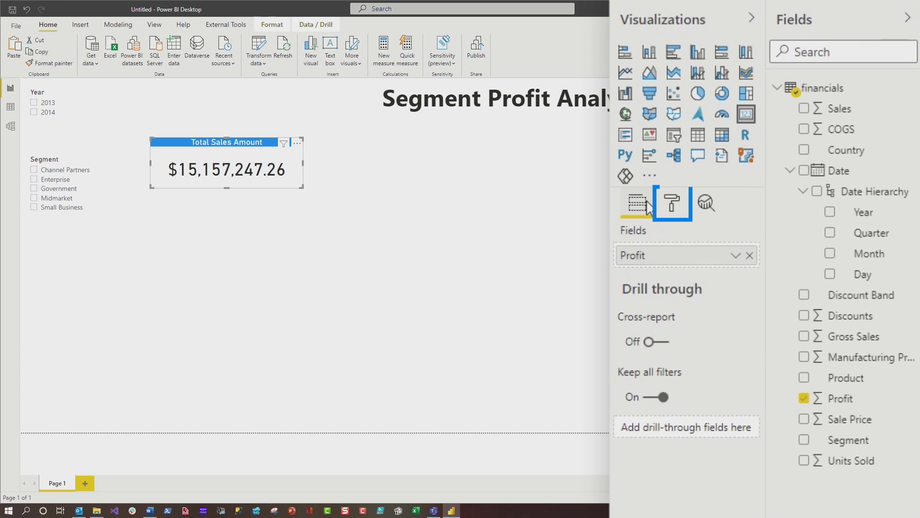
pyautogui.click(664, 211)
pyautogui.scroll(-5, 723, 325)
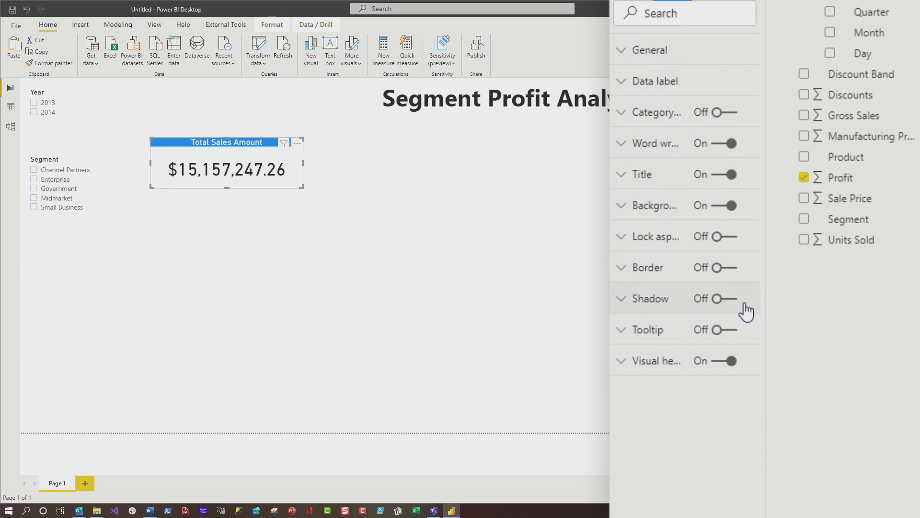
pyautogui.click(730, 299)
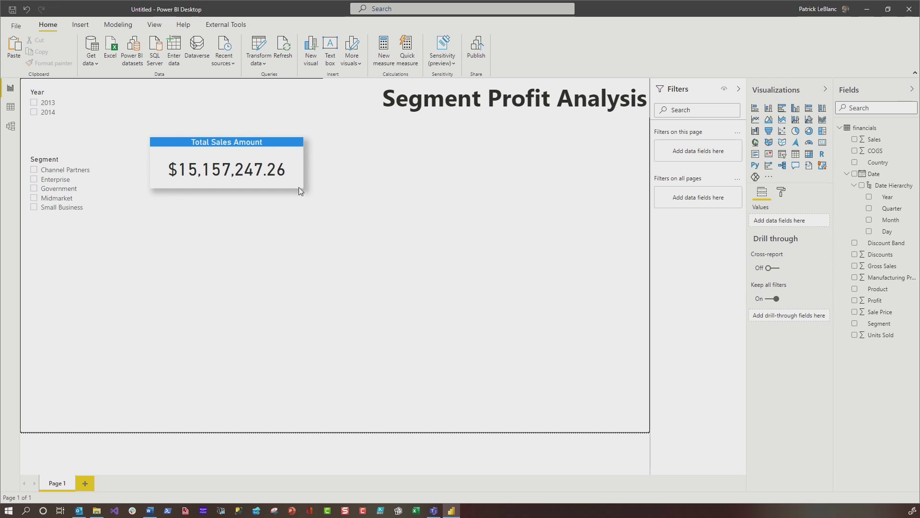
# Step: Duplicate the Total Sales Amount card with copy and paste
pyautogui.click(297, 186)
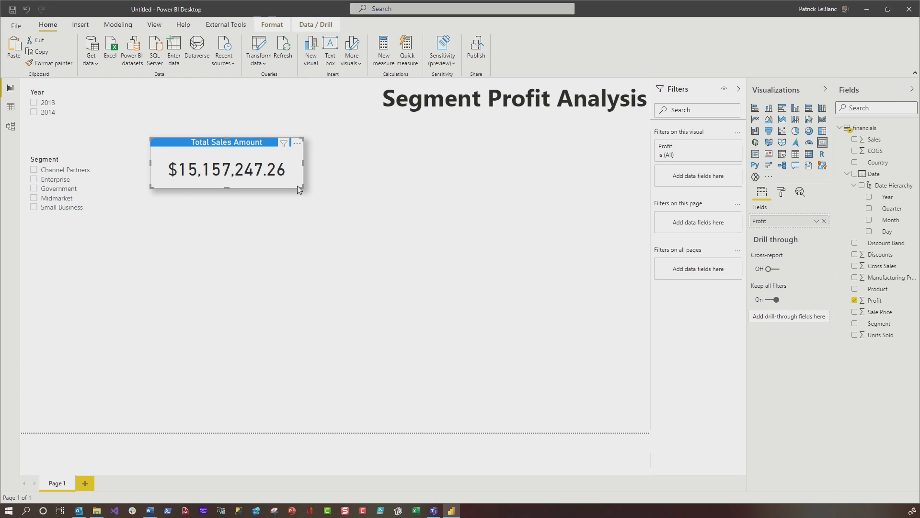
pyautogui.hotkey('ctrl', 'c')
pyautogui.hotkey('ctrl', 'v')
# Step: Change the top card's title to 'Total Sales Profit'
pyautogui.click(278, 178)
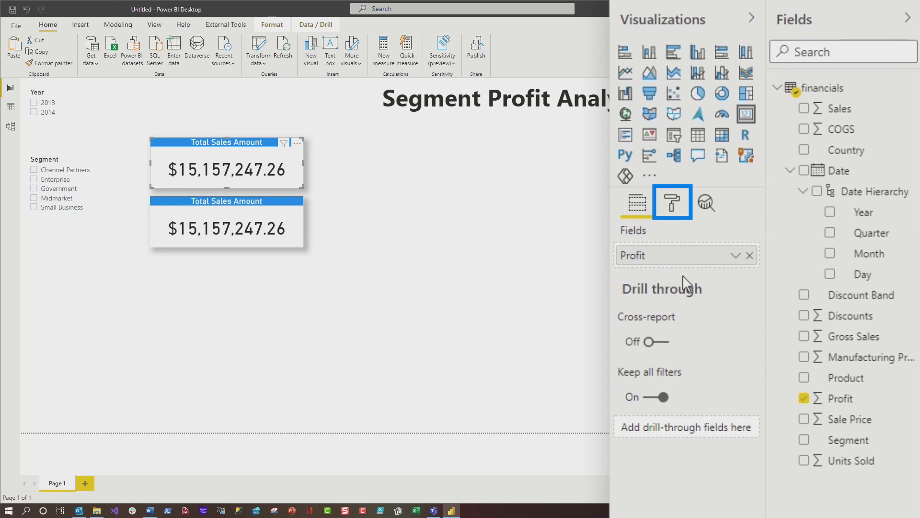
pyautogui.click(682, 199)
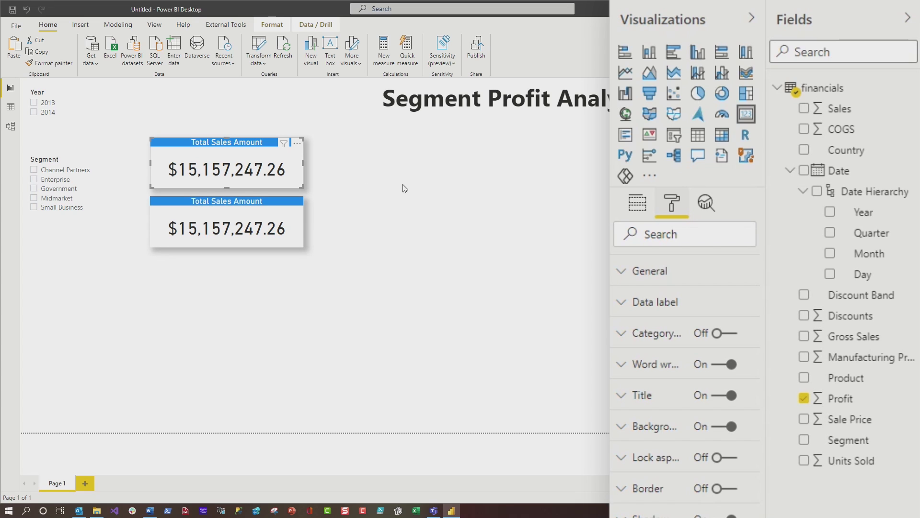
pyautogui.click(631, 401)
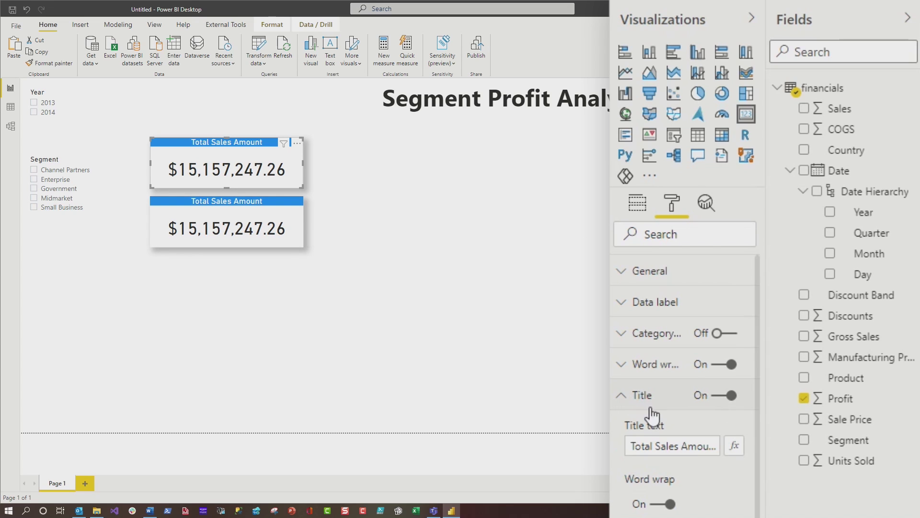
pyautogui.doubleClick(680, 446)
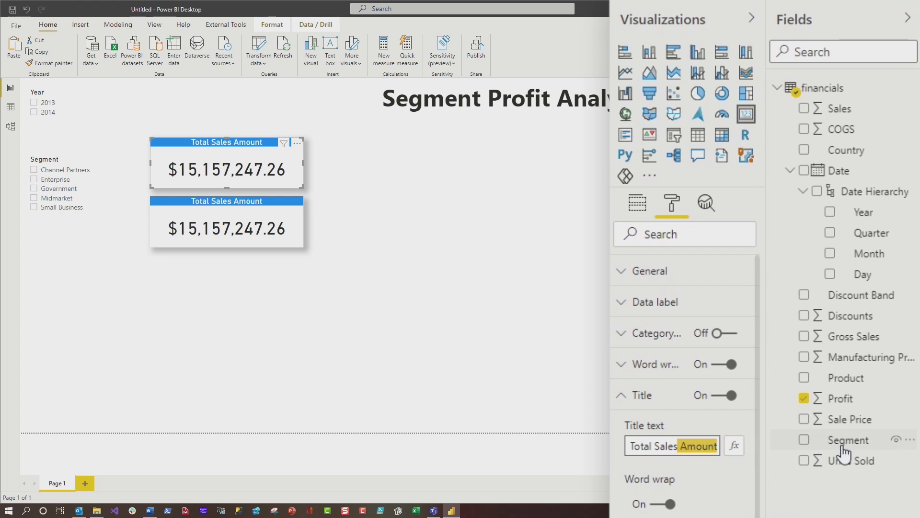
pyautogui.write('Profit')
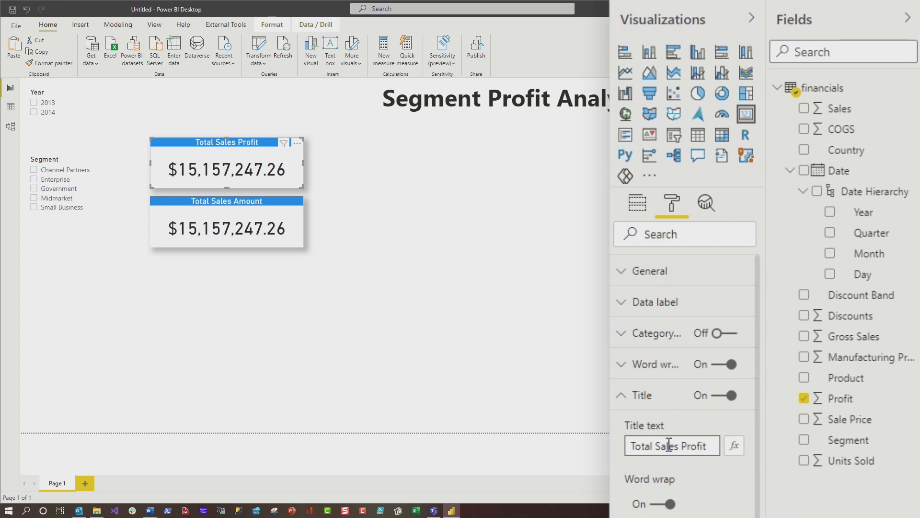
# Step: Replace Profit with Sales in the bottom card
pyautogui.click(308, 246)
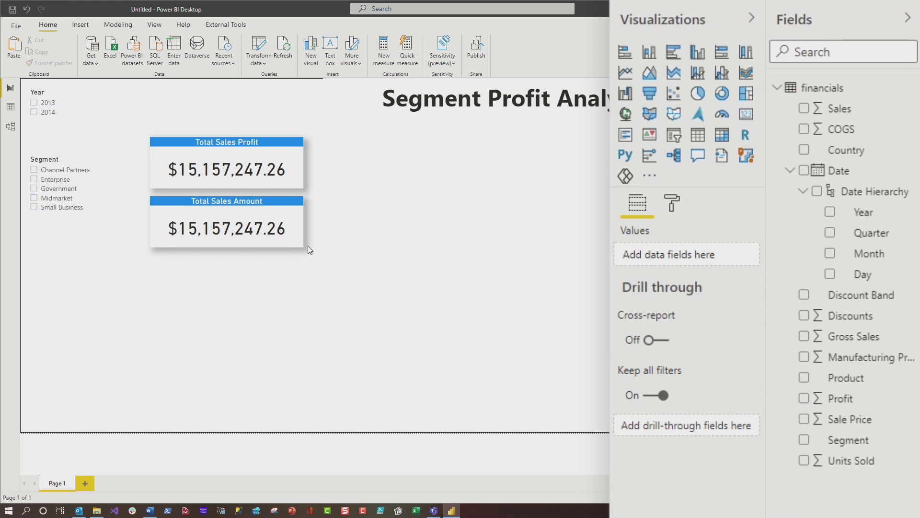
pyautogui.click(297, 243)
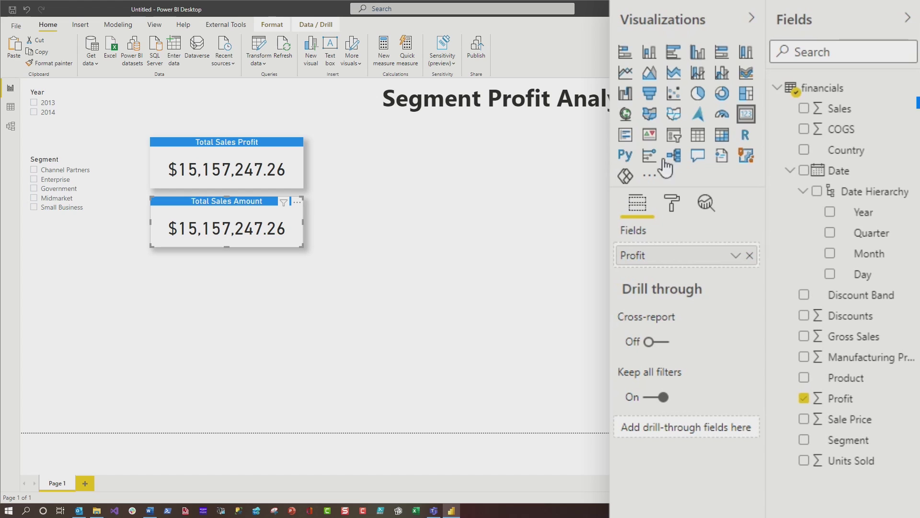
pyautogui.moveTo(826, 111); pyautogui.dragTo(678, 259)
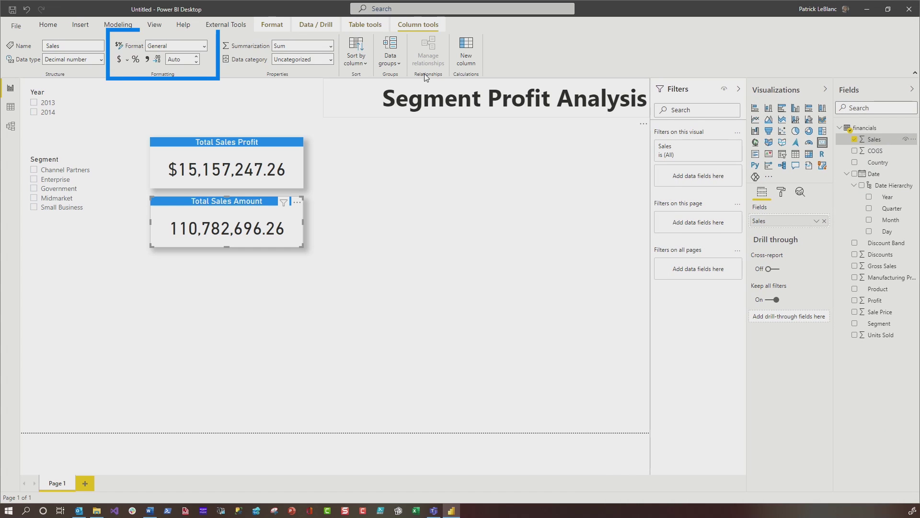
# Step: Format Sales as currency with 2 decimal places, showing $110,782,696.26
pyautogui.click(147, 59)
pyautogui.doubleClick(175, 59)
pyautogui.write('2')
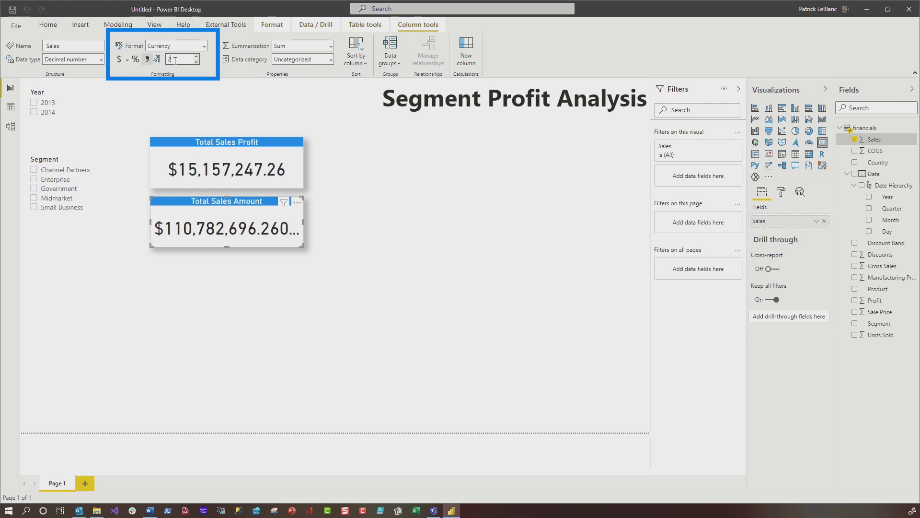
pyautogui.press('Return')
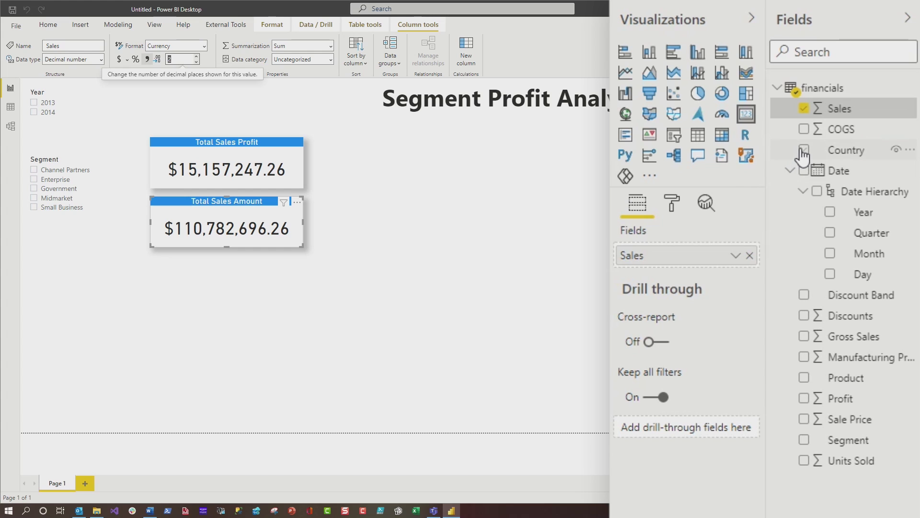
pyautogui.press('Escape')
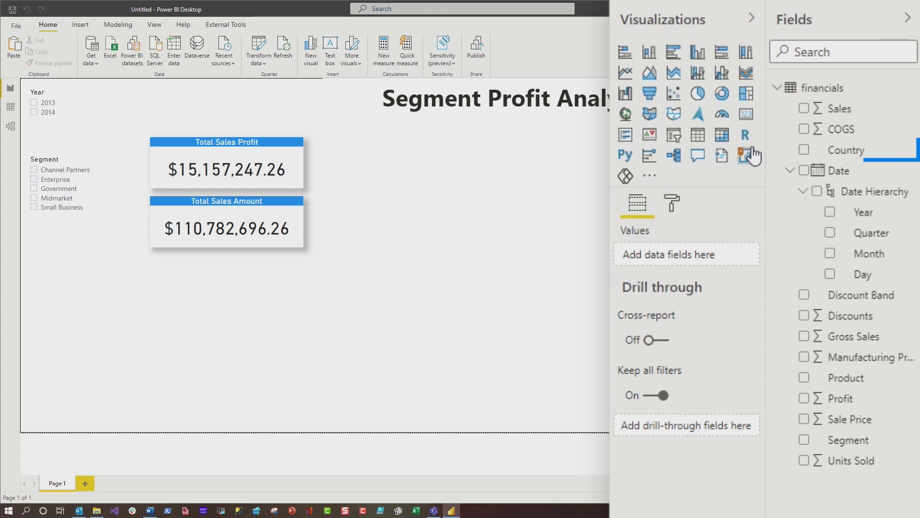
# Step: Add a taller Country map, size its bubbles by Profit, and select one country to filter the cards
pyautogui.click(804, 150)
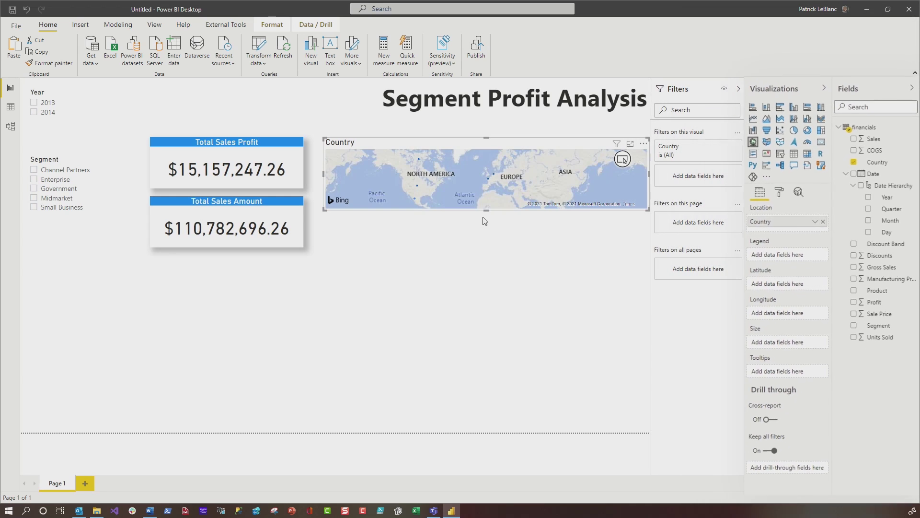
pyautogui.moveTo(486, 209); pyautogui.dragTo(478, 255)
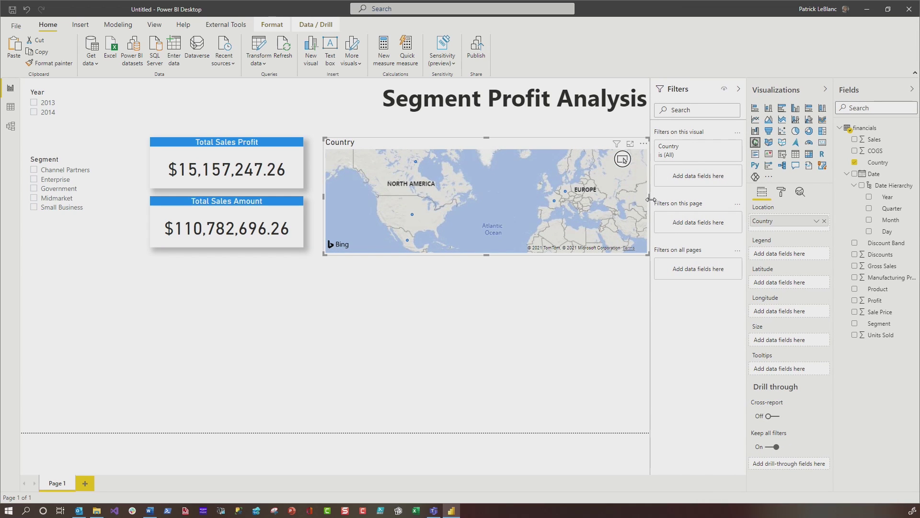
pyautogui.moveTo(651, 199); pyautogui.dragTo(628, 197)
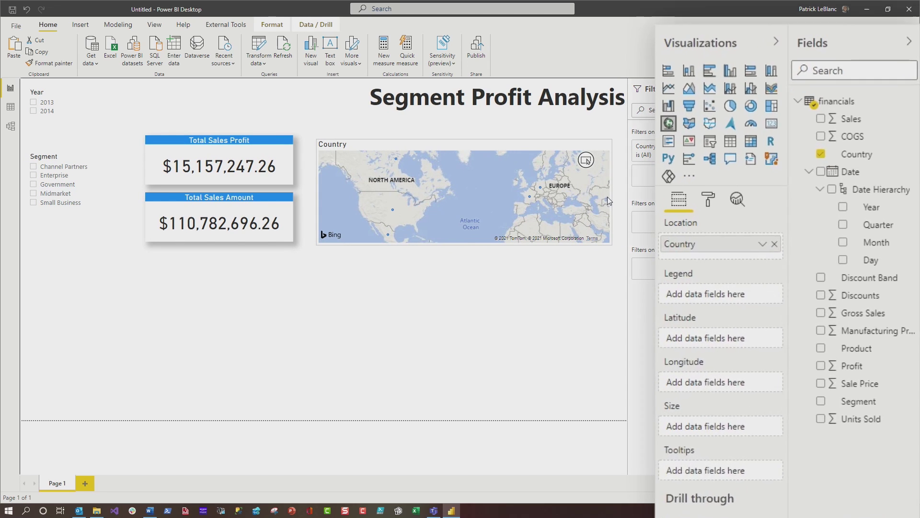
pyautogui.click(608, 196)
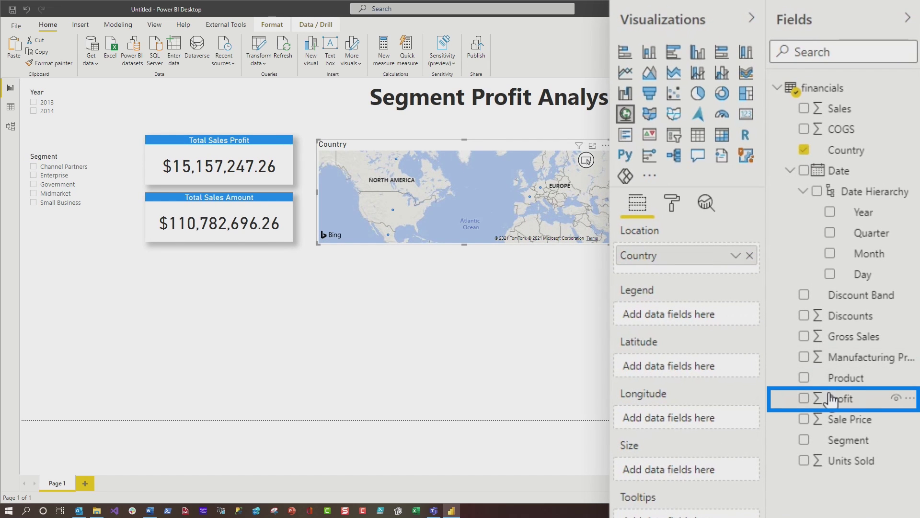
pyautogui.moveTo(831, 399); pyautogui.dragTo(676, 473)
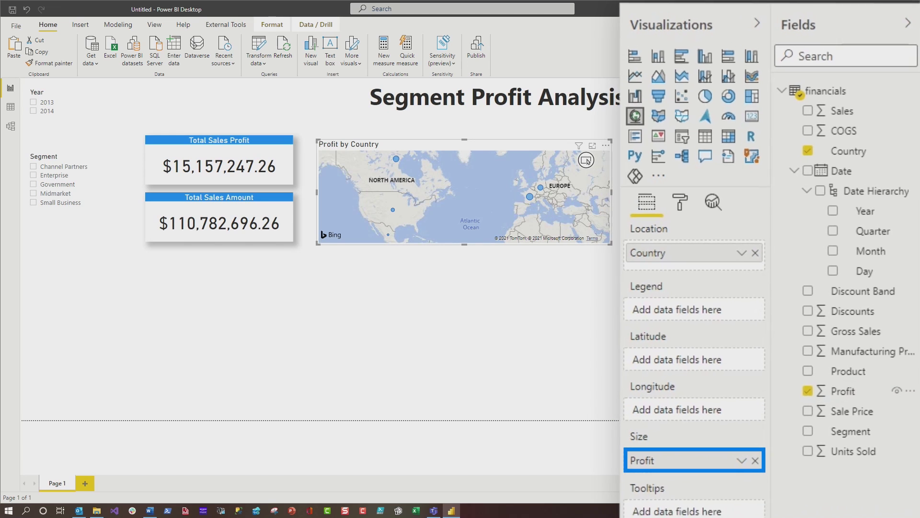
pyautogui.click(397, 159)
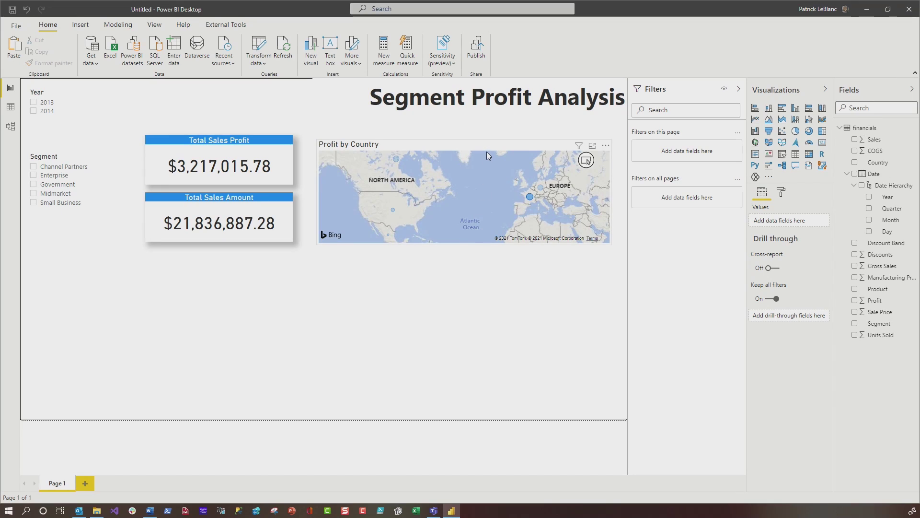
# Step: Turn on the map's drop shadow and move it alongside the cards
pyautogui.click(487, 151)
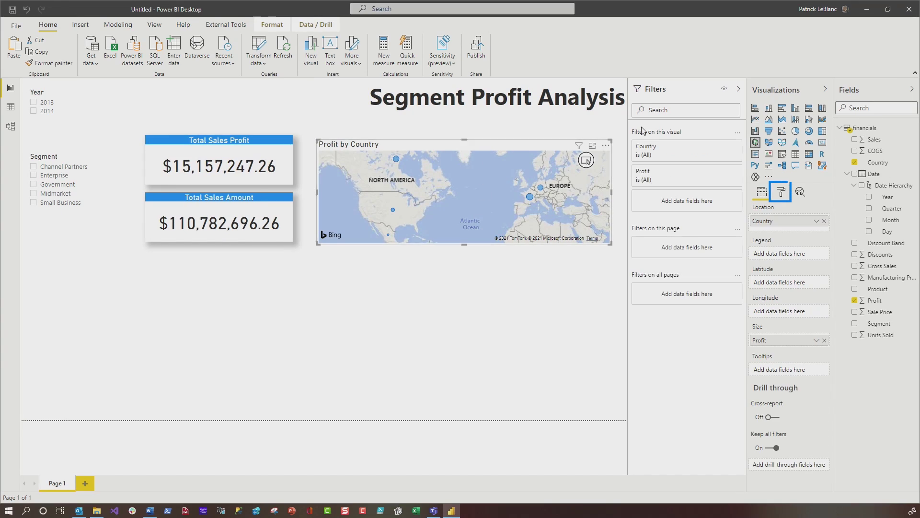
pyautogui.click(782, 198)
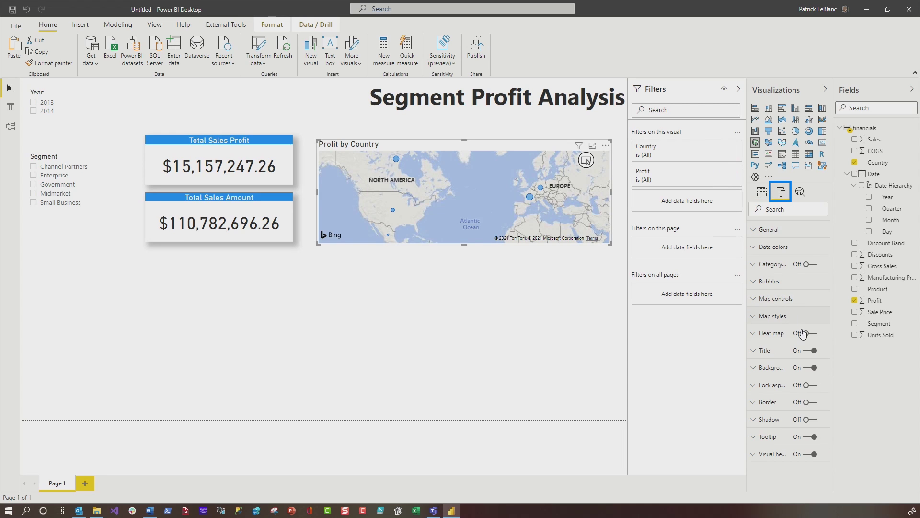
pyautogui.click(814, 421)
pyautogui.click(602, 147)
pyautogui.moveTo(603, 146); pyautogui.dragTo(600, 152)
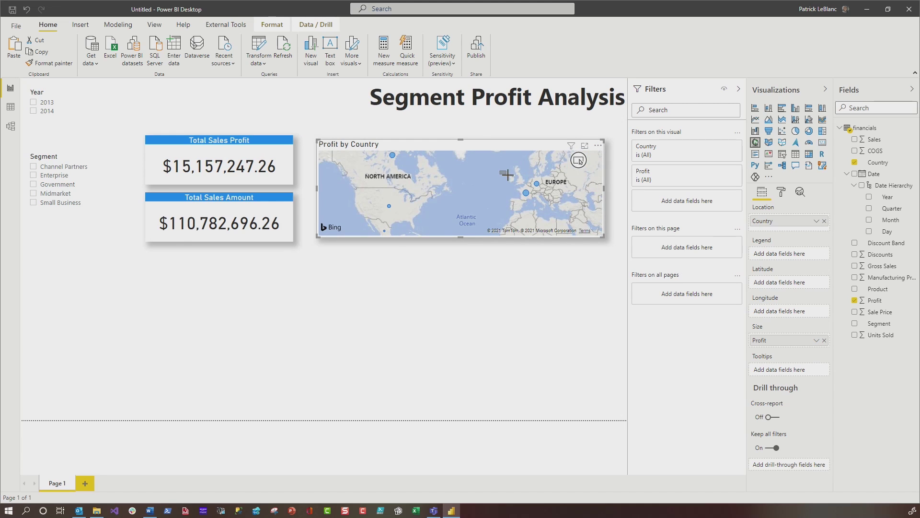
# Step: Test-filter the cards with western European countries, clear it, nudge the map, and add a Q&A visual
pyautogui.moveTo(525, 186); pyautogui.dragTo(554, 206)
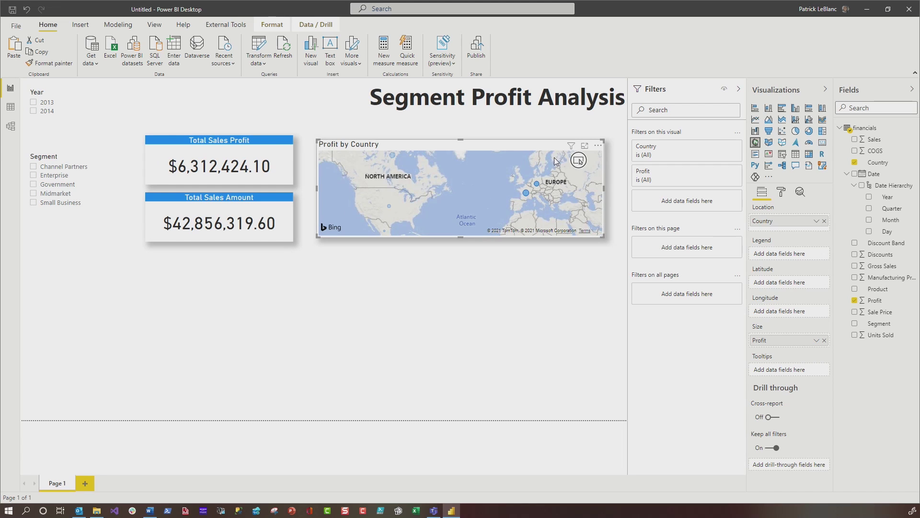
pyautogui.click(476, 146)
pyautogui.moveTo(458, 140); pyautogui.dragTo(462, 141)
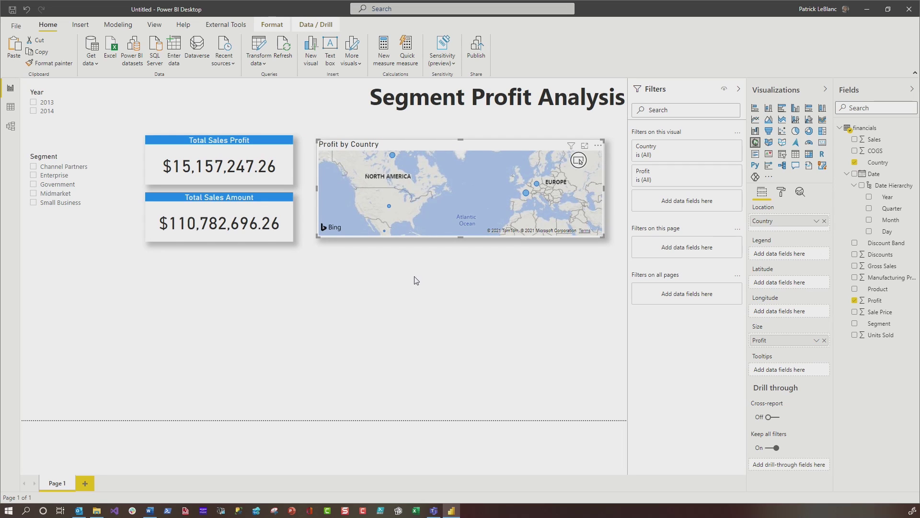
pyautogui.doubleClick(330, 297)
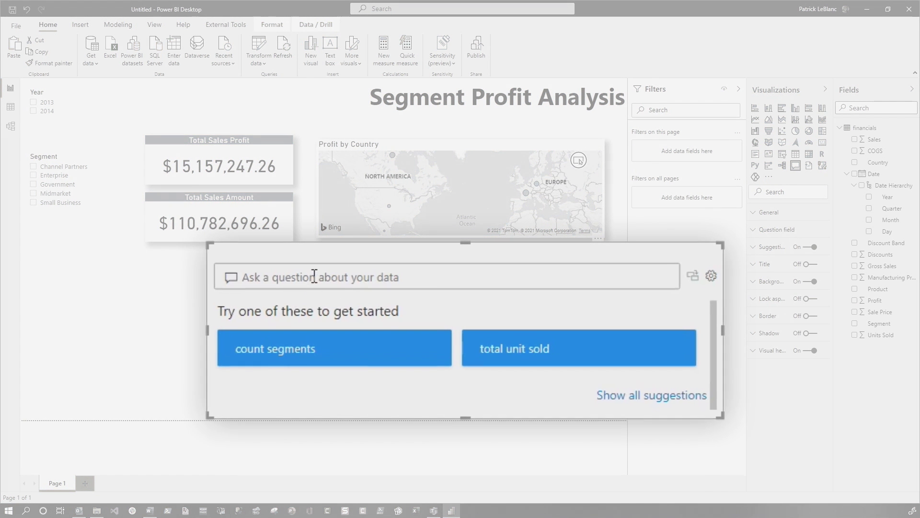
# Step: Ask Q&A 'Top 3 products by Profit' and convert the answer into a bar chart under the map
pyautogui.write('Top ')
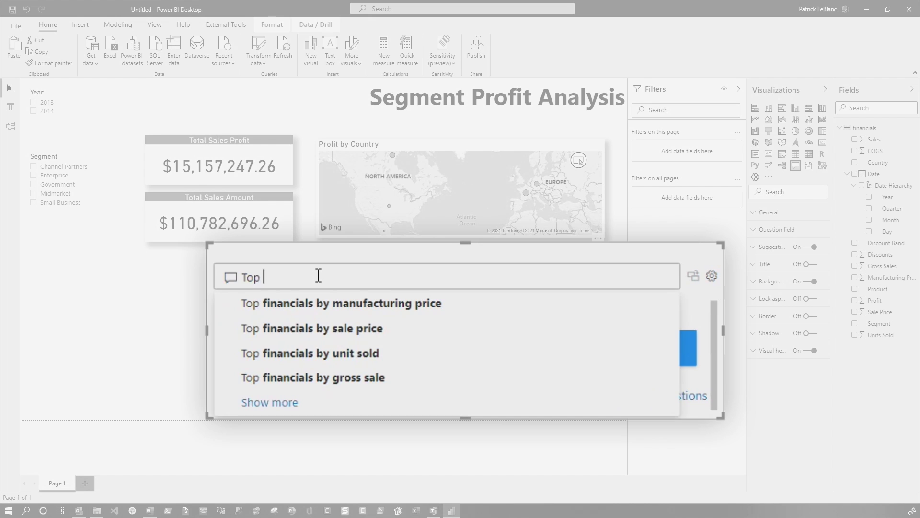
pyautogui.write('3 products by Pro')
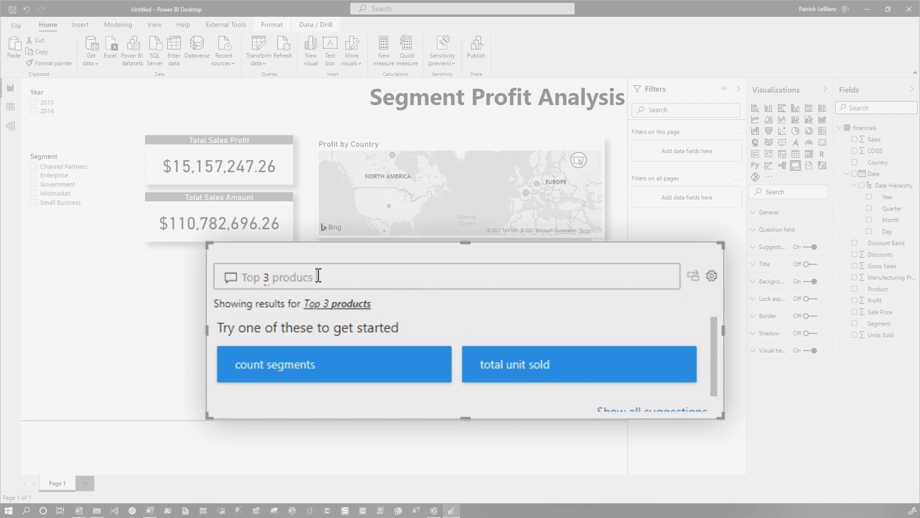
pyautogui.write('fit')
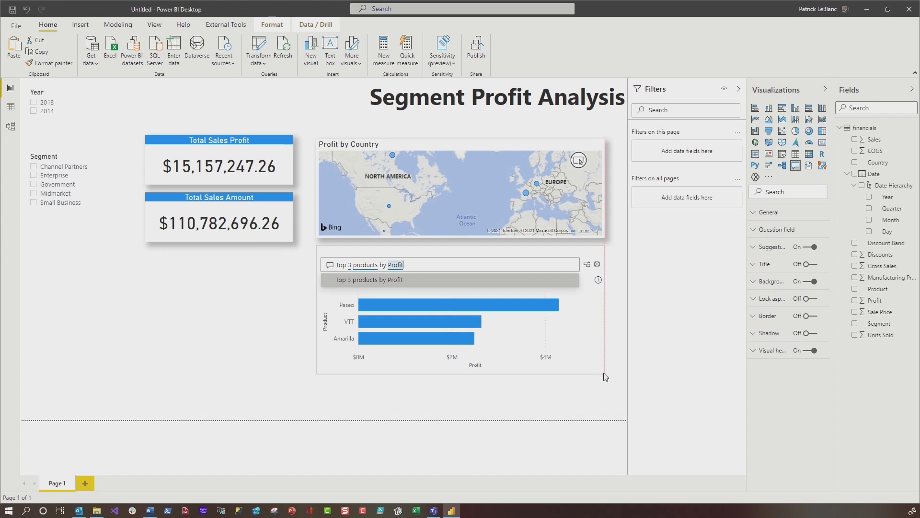
pyautogui.click(587, 265)
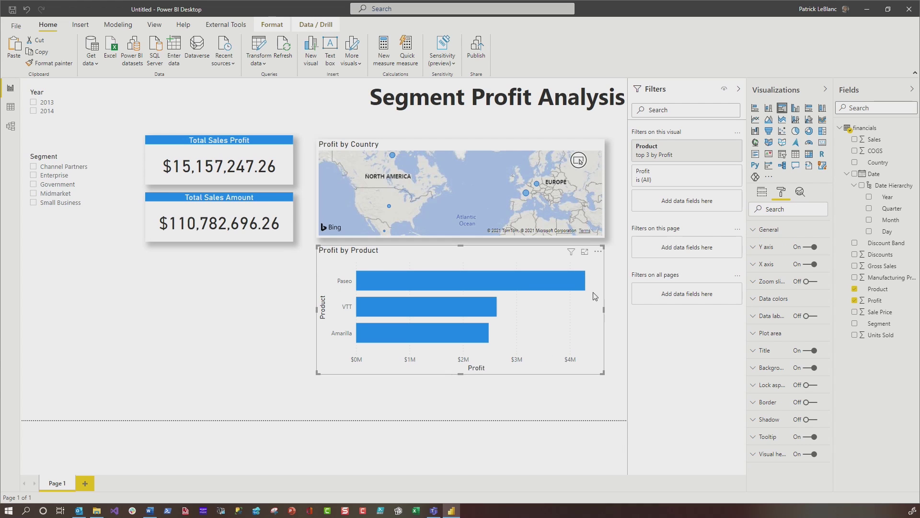
pyautogui.moveTo(601, 310); pyautogui.dragTo(309, 340)
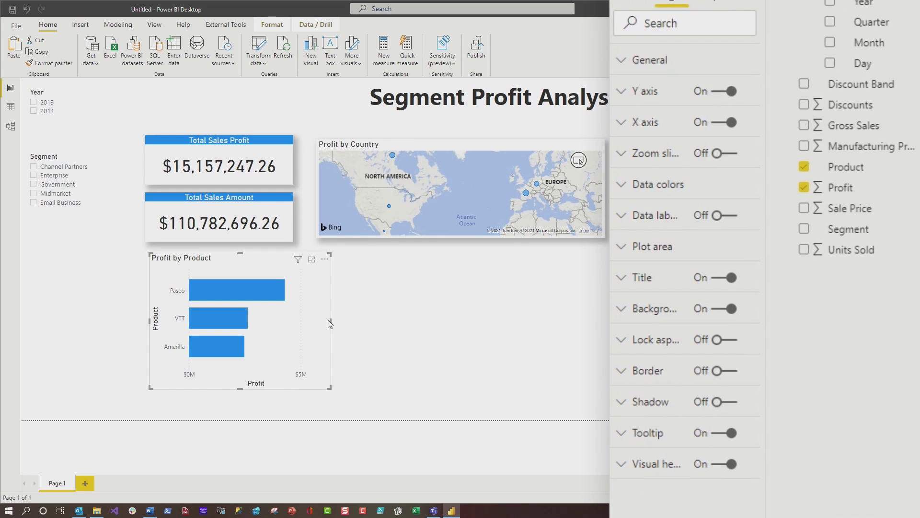
# Step: Narrow the Profit by Product bar chart and give it a drop shadow
pyautogui.moveTo(330, 324); pyautogui.dragTo(293, 324)
pyautogui.click(724, 402)
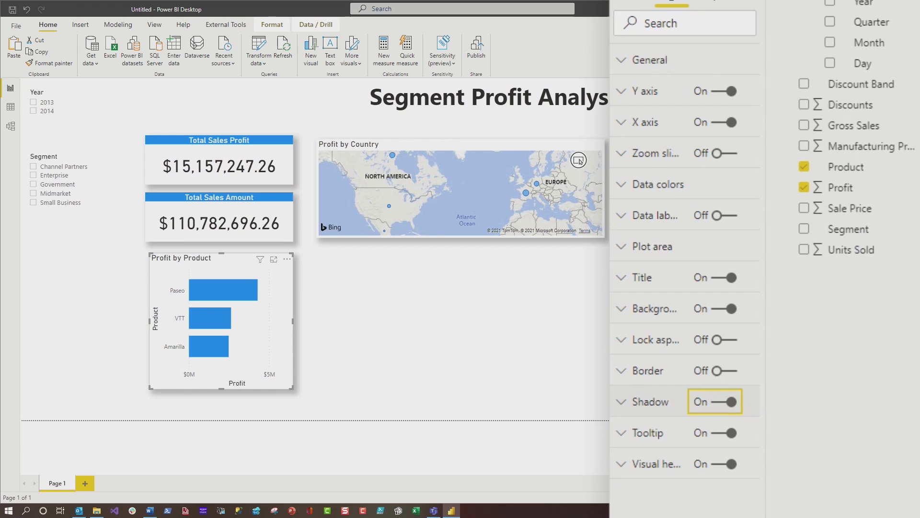
pyautogui.click(487, 335)
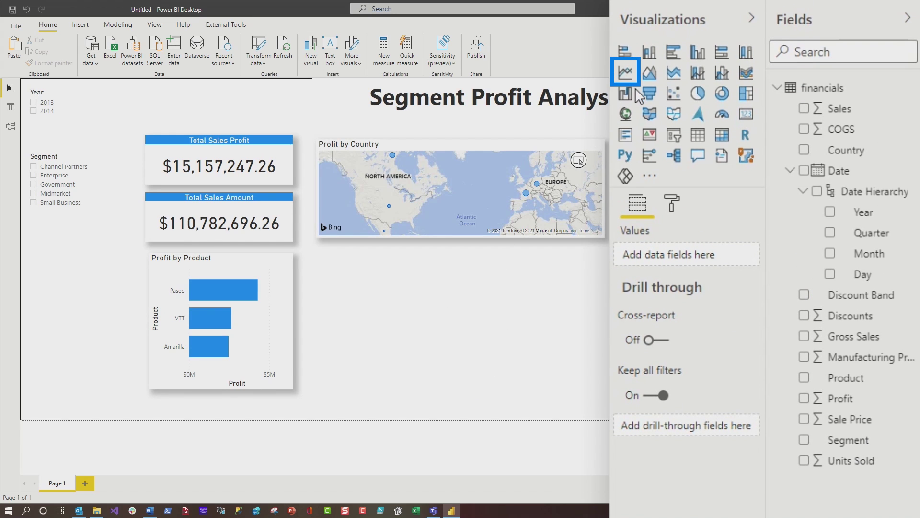
# Step: Add a line chart under the map, widen it to match, and plot Profit by Month
pyautogui.click(626, 73)
pyautogui.moveTo(59, 314); pyautogui.dragTo(351, 307)
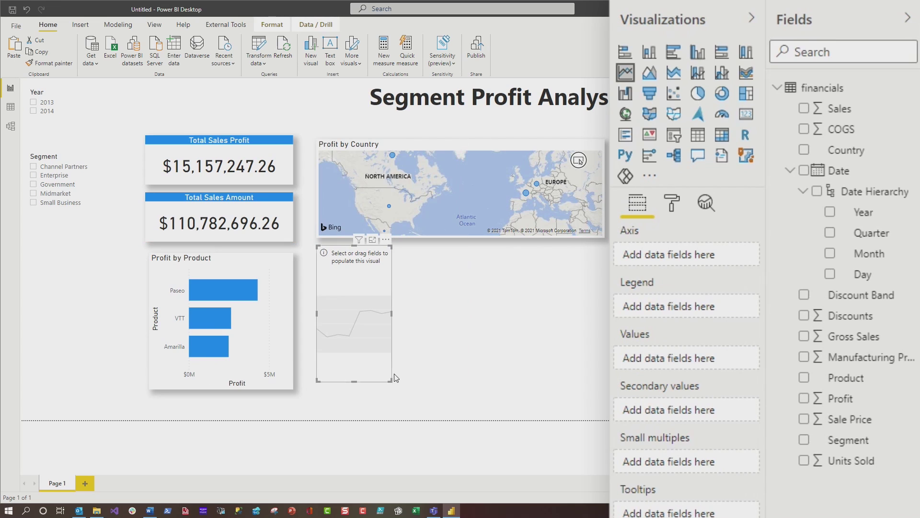
pyautogui.moveTo(392, 378); pyautogui.dragTo(603, 381)
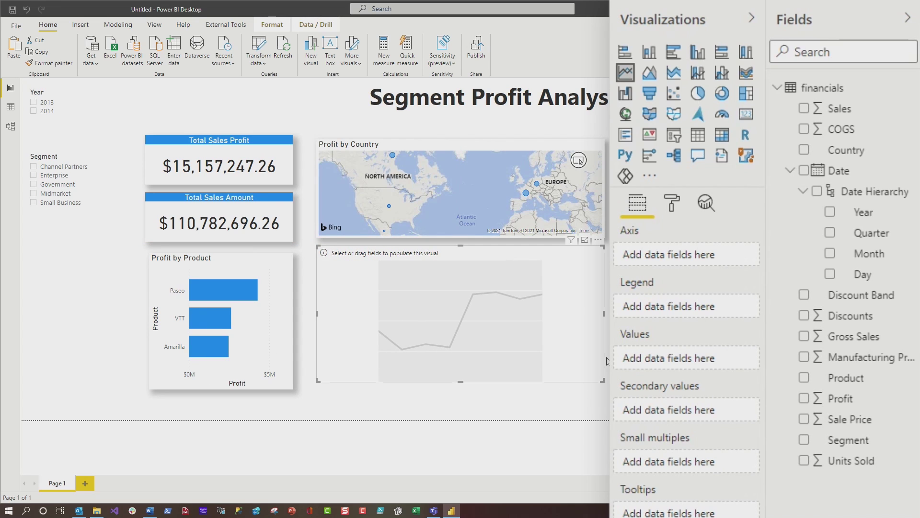
pyautogui.click(833, 256)
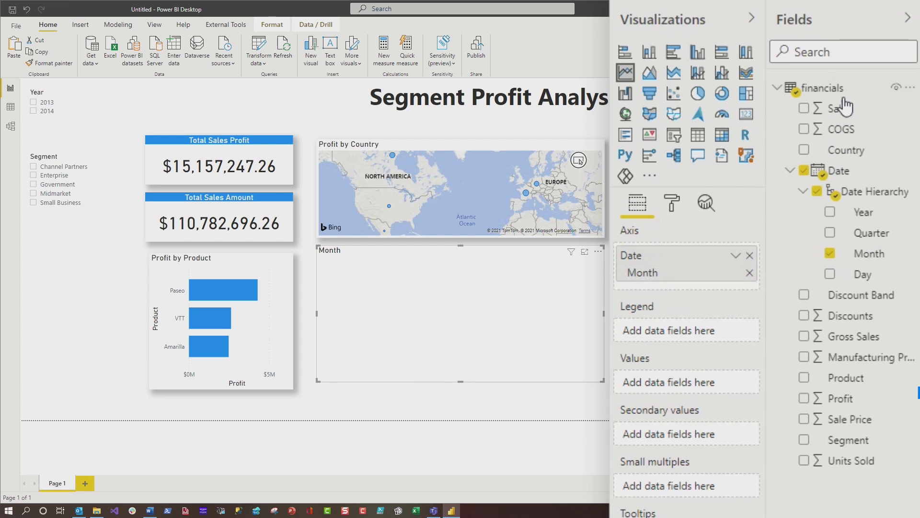
pyautogui.moveTo(859, 408)
pyautogui.mouseDown()
pyautogui.moveTo(767, 396)
pyautogui.moveTo(700, 484)
pyautogui.moveTo(694, 432)
pyautogui.moveTo(705, 385)
pyautogui.mouseUp()
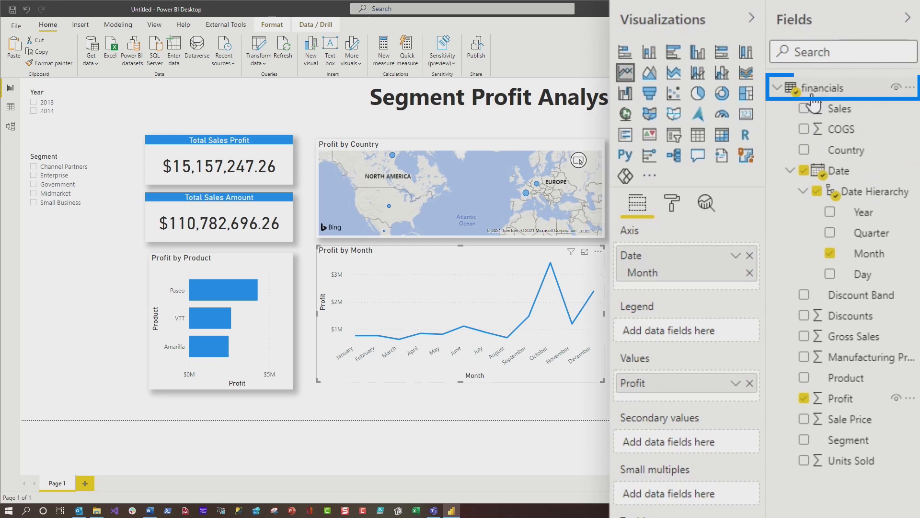
# Step: Create a Subtraction quick measure on financials: Sales minus COGS
pyautogui.rightClick(813, 96)
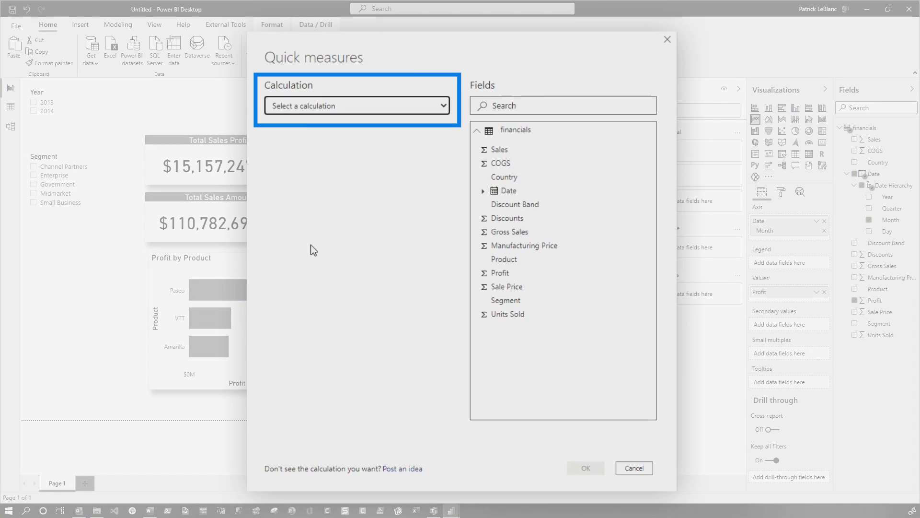
pyautogui.click(374, 101)
pyautogui.scroll(-4, 317, 343)
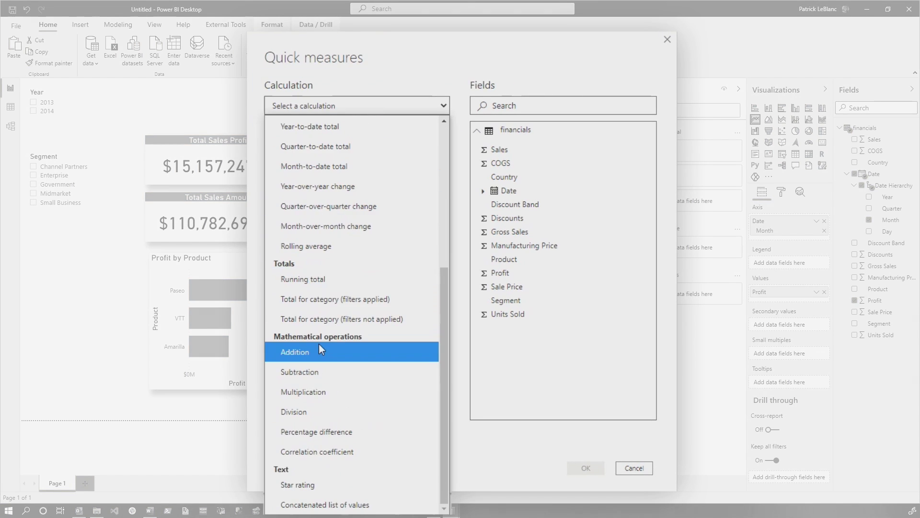
pyautogui.click(333, 379)
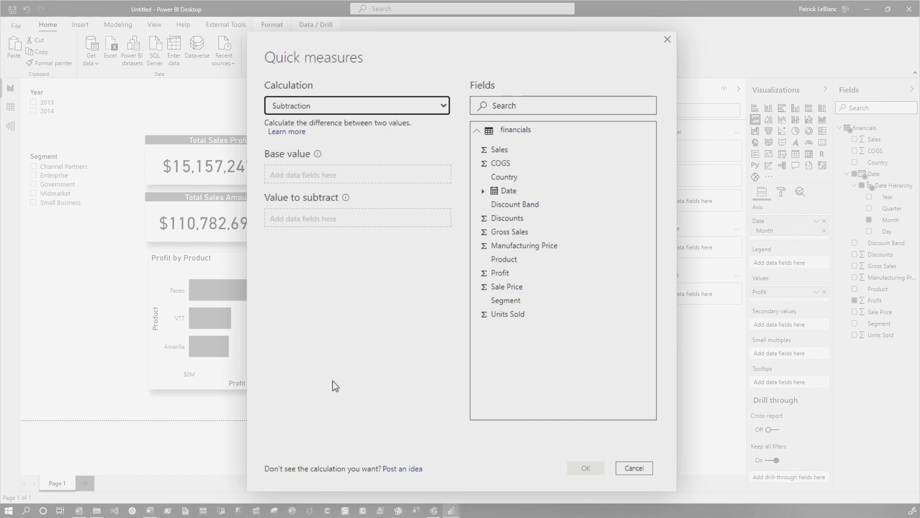
pyautogui.moveTo(522, 161); pyautogui.dragTo(312, 179)
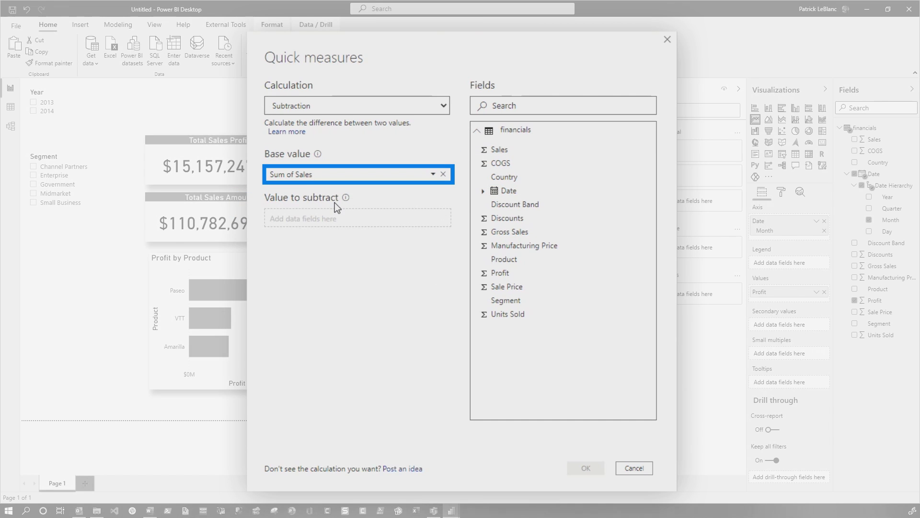
pyautogui.moveTo(501, 164); pyautogui.dragTo(302, 226)
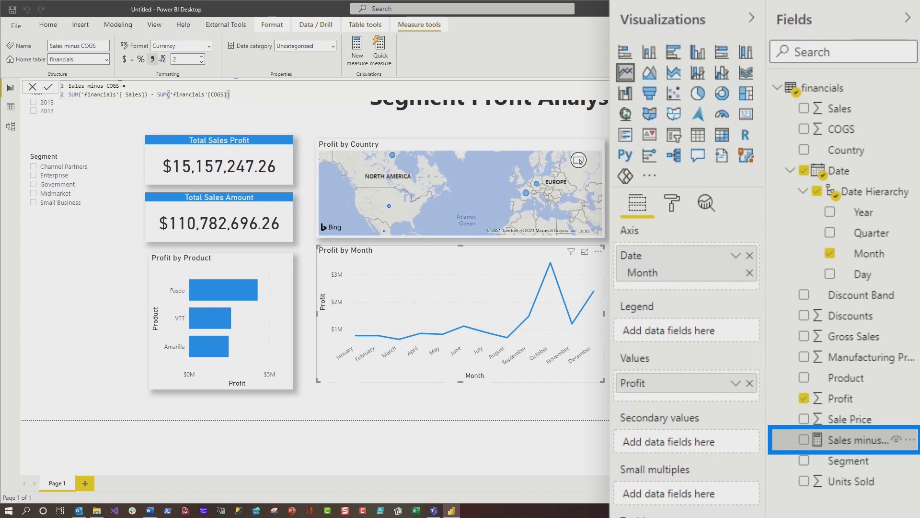
# Step: Rename the Sales minus COGS measure to 'Gross Profit'
pyautogui.moveTo(119, 85); pyautogui.dragTo(231, 94)
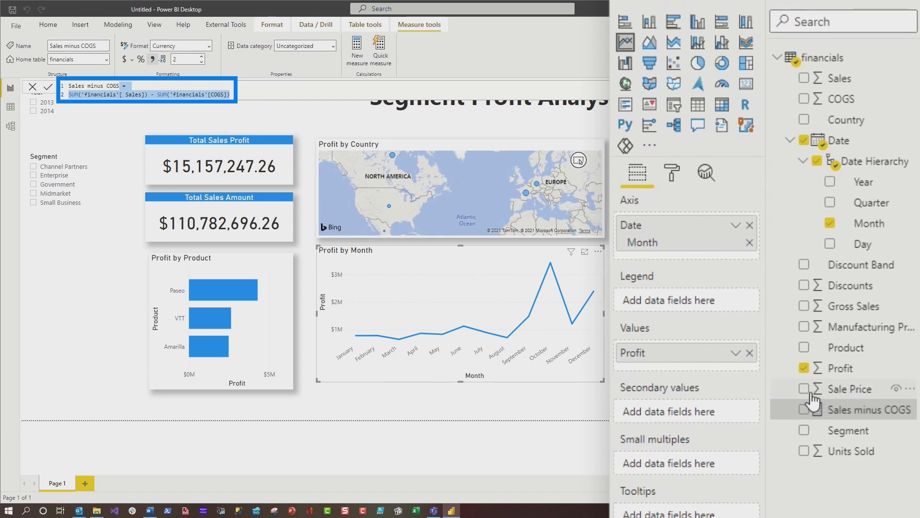
pyautogui.rightClick(833, 302)
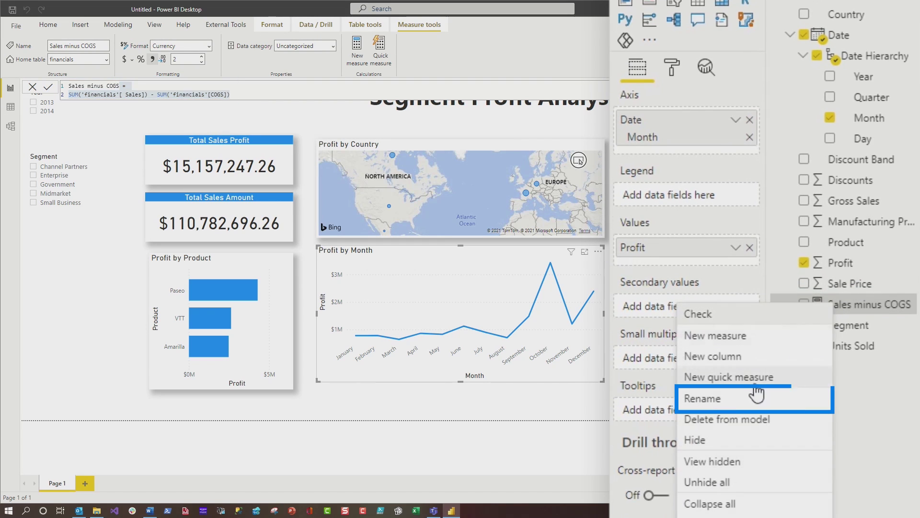
pyautogui.click(725, 400)
pyautogui.write('G')
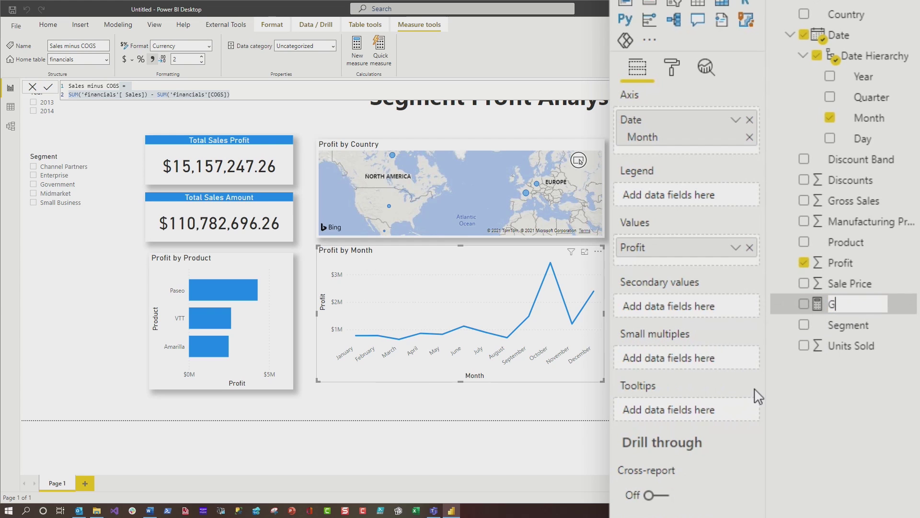
pyautogui.write('ross Profi')
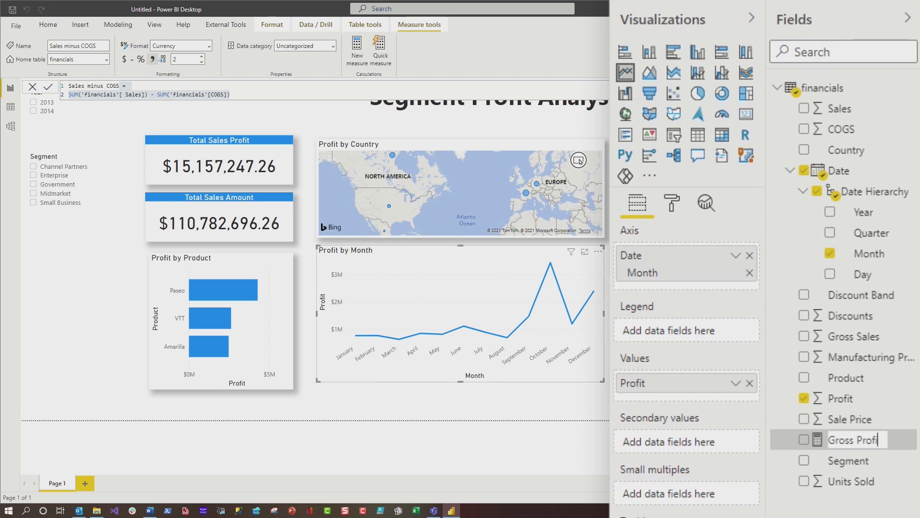
pyautogui.write('t')
pyautogui.press('Return')
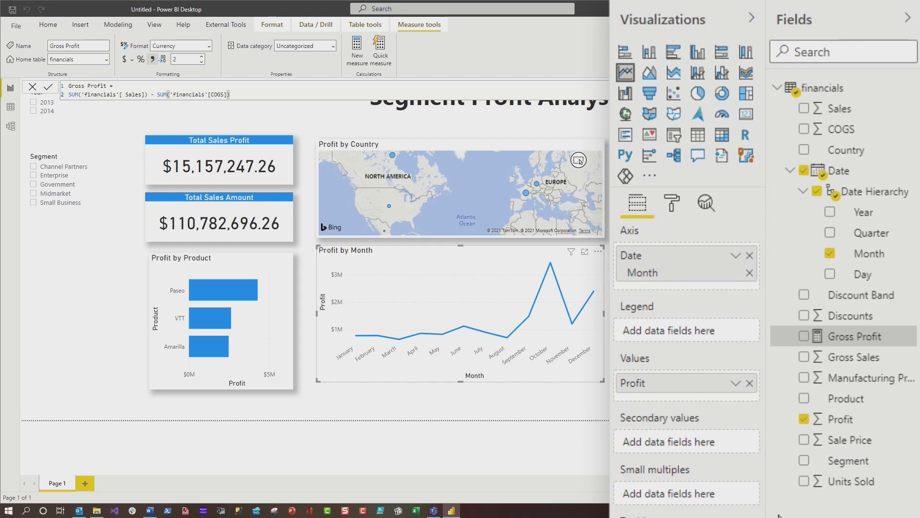
pyautogui.rightClick(833, 96)
# Step: Create a Division quick measure with Gross Profit as numerator and Sales as denominator
pyautogui.press('Escape')
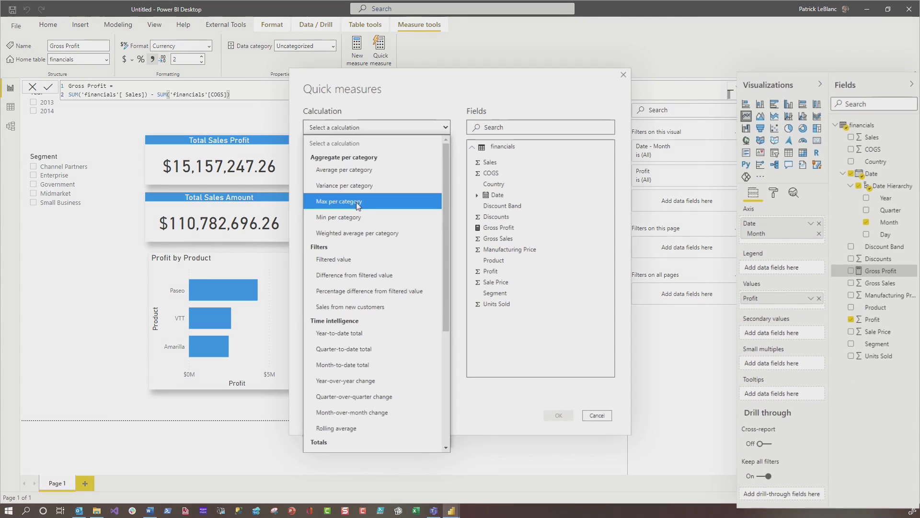
pyautogui.scroll(-5, 320, 408)
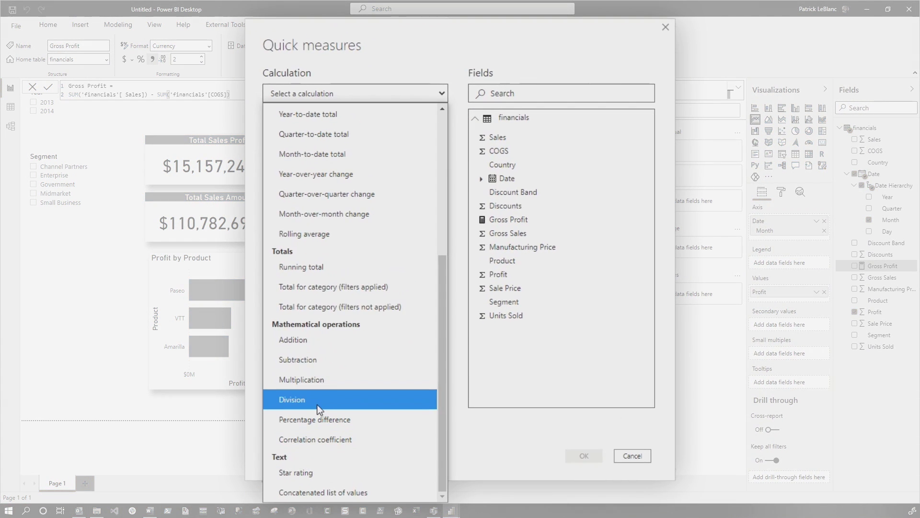
pyautogui.click(318, 409)
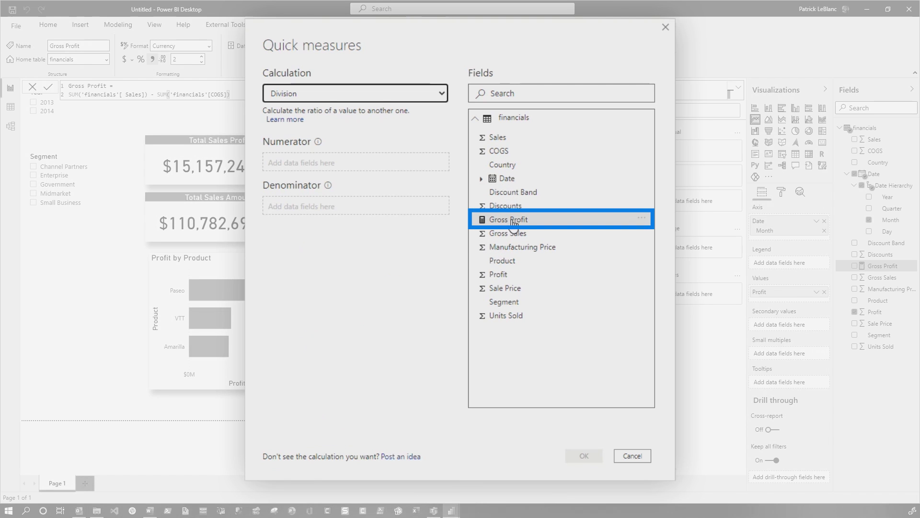
pyautogui.moveTo(494, 219); pyautogui.dragTo(321, 168)
pyautogui.moveTo(495, 139); pyautogui.dragTo(312, 207)
pyautogui.click(582, 453)
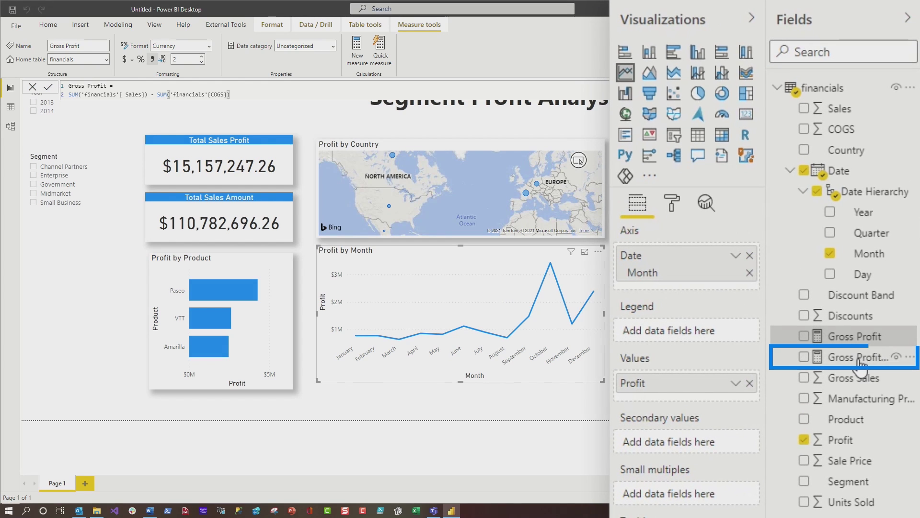
# Step: Rename the new division measure to 'Gross Profit Margin'
pyautogui.rightClick(856, 356)
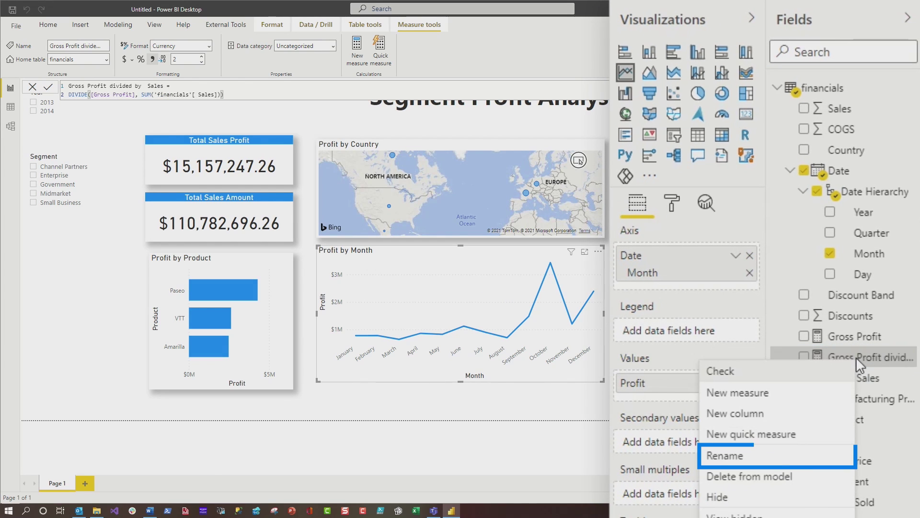
pyautogui.click(767, 456)
pyautogui.write('Gross')
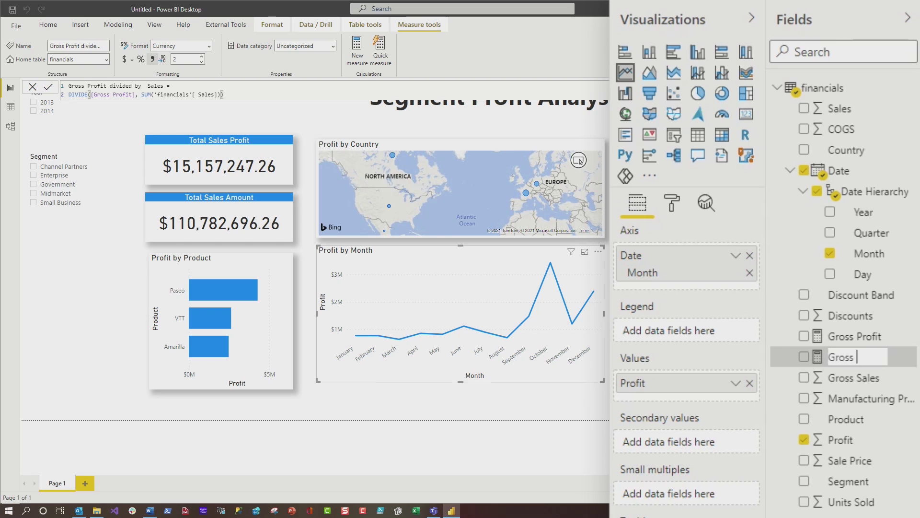
pyautogui.write(' Profit Margin')
pyautogui.press('Return')
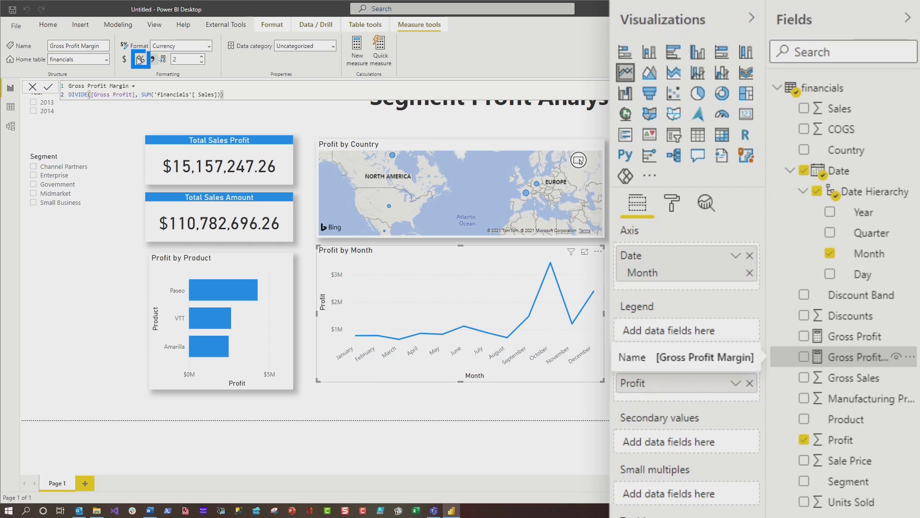
# Step: Make the monthly chart a clustered column chart plotting Gross Profit Margin instead of Profit
pyautogui.click(448, 274)
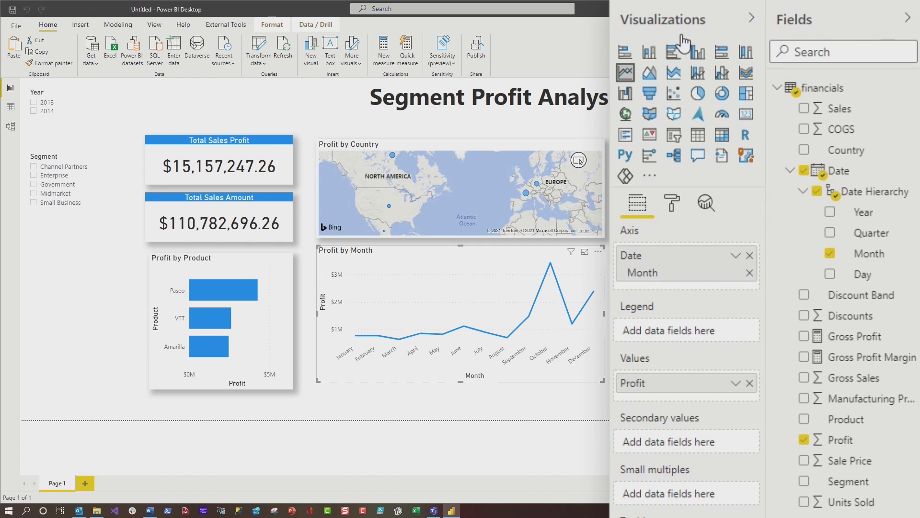
pyautogui.click(697, 75)
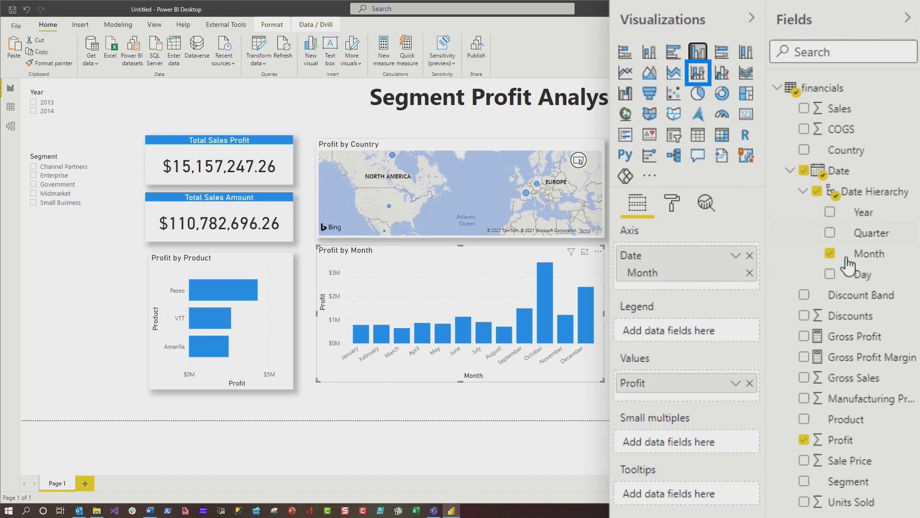
pyautogui.moveTo(838, 312); pyautogui.dragTo(773, 395)
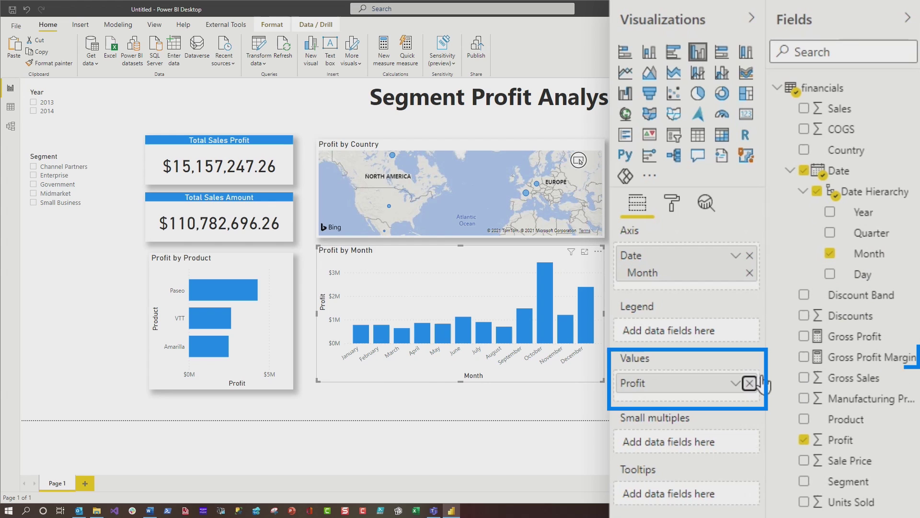
pyautogui.click(756, 383)
pyautogui.moveTo(851, 357); pyautogui.dragTo(645, 382)
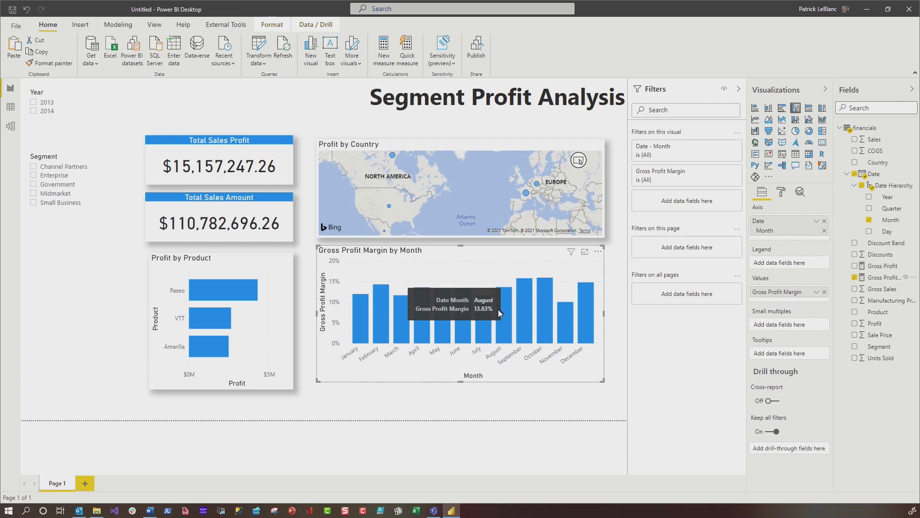
pyautogui.moveTo(441, 301)
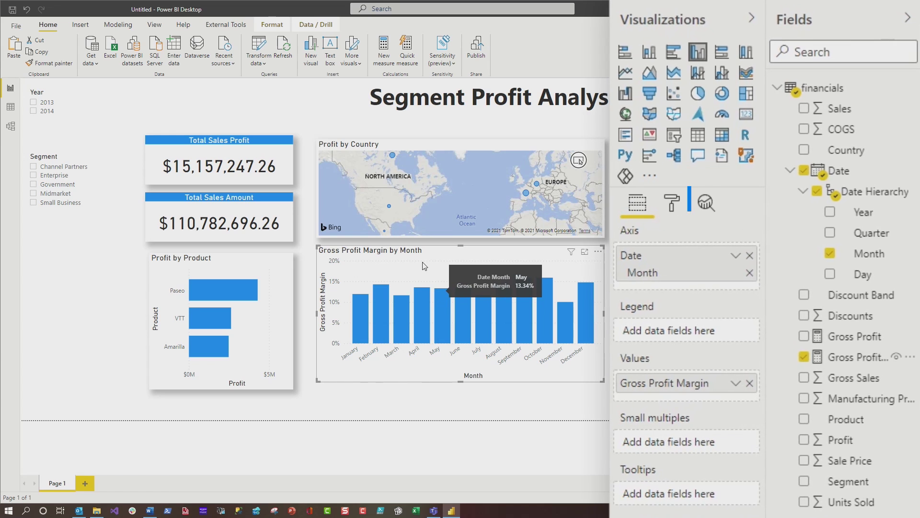
pyautogui.click(680, 209)
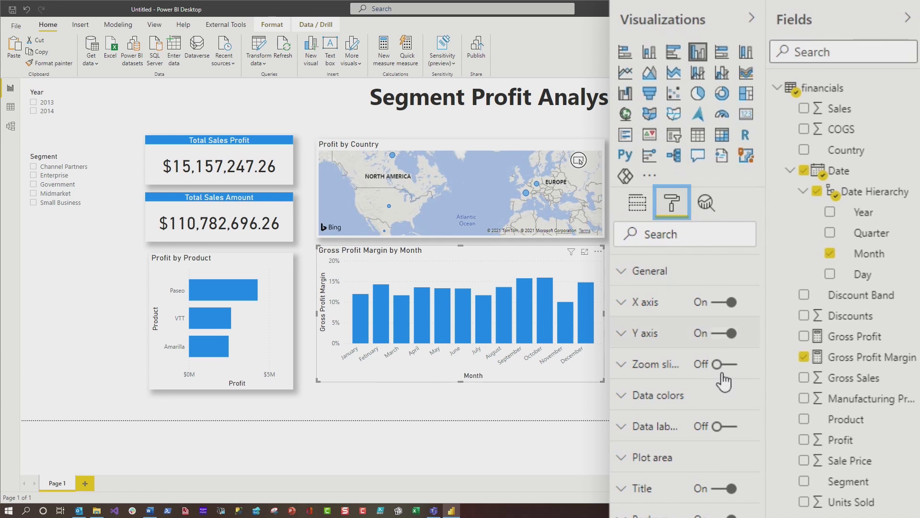
# Step: Apply a Gross Profit Margin colour scale to the chart, with red for the minimum
pyautogui.click(657, 394)
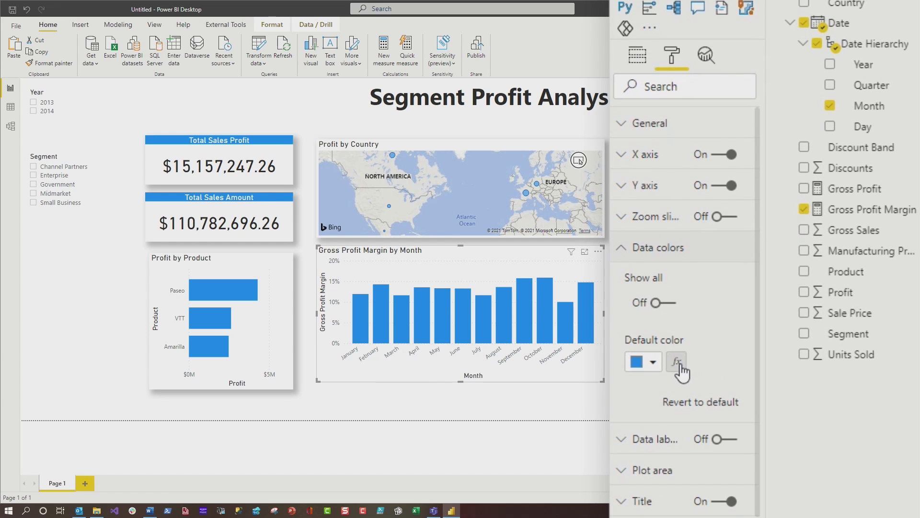
pyautogui.click(676, 362)
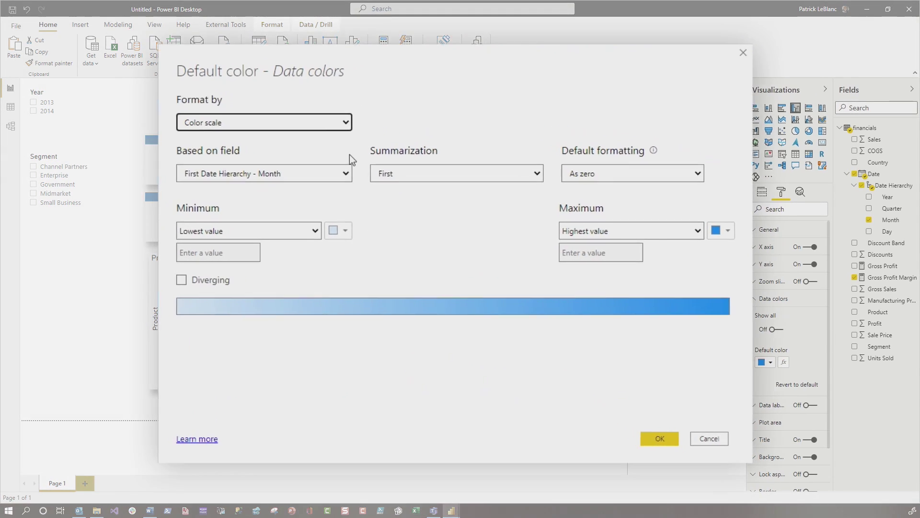
pyautogui.click(284, 175)
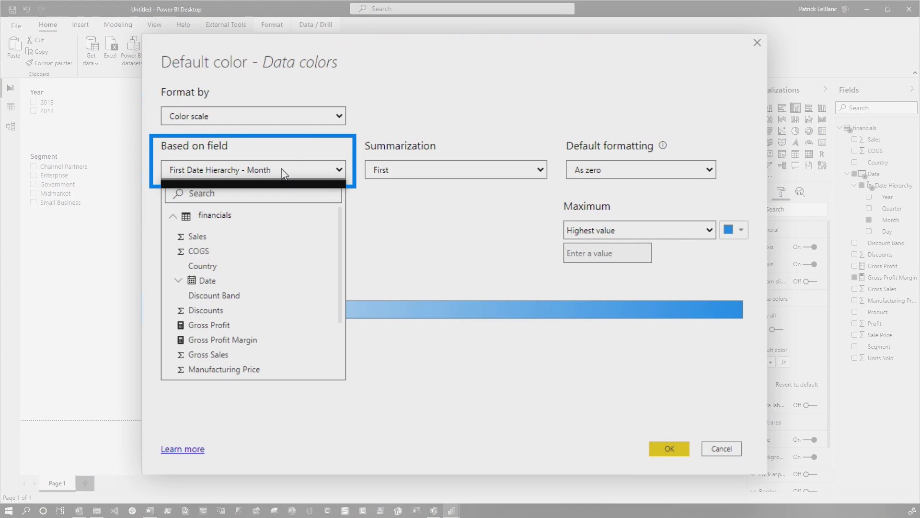
pyautogui.click(224, 338)
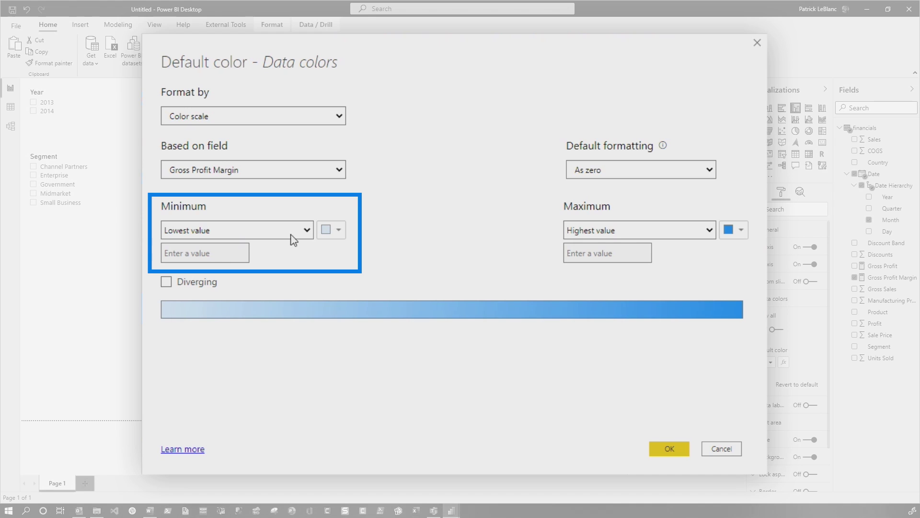
pyautogui.click(336, 232)
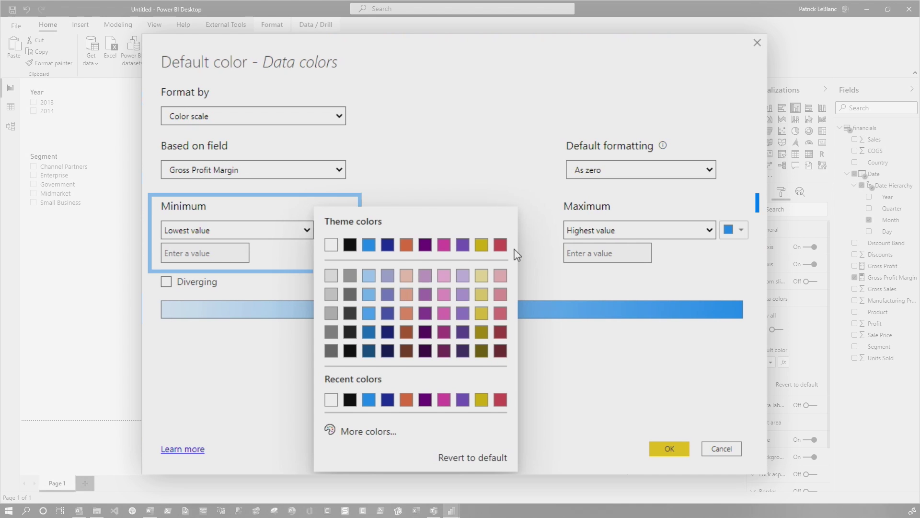
pyautogui.click(500, 245)
pyautogui.click(667, 446)
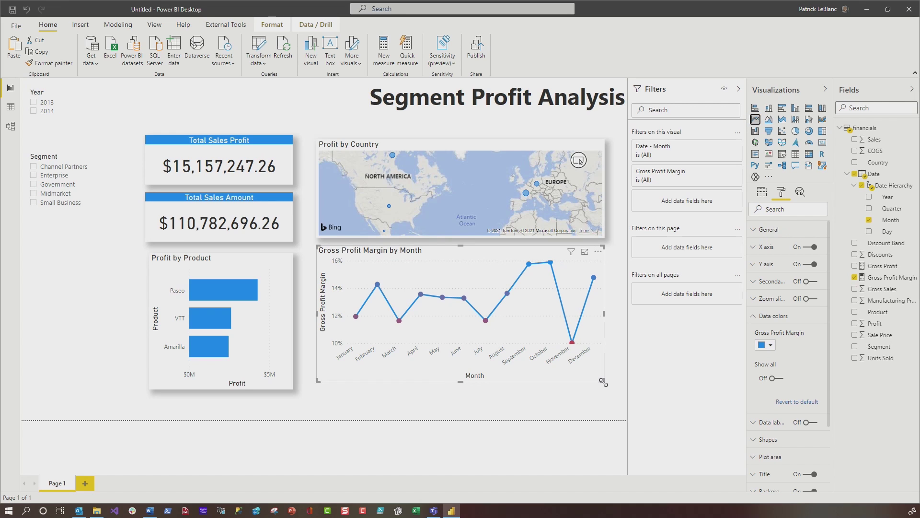
# Step: Enlarge the Gross Profit Margin by Month chart and filter the report to 2014 and Enterprise
pyautogui.moveTo(605, 392)
pyautogui.mouseDown()
pyautogui.moveTo(609, 409)
pyautogui.moveTo(617, 401)
pyautogui.mouseUp()
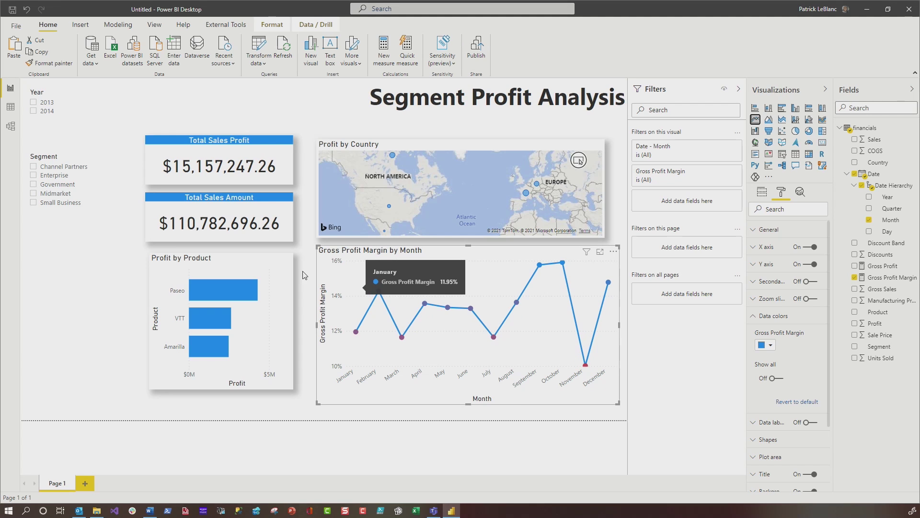
pyautogui.click(34, 112)
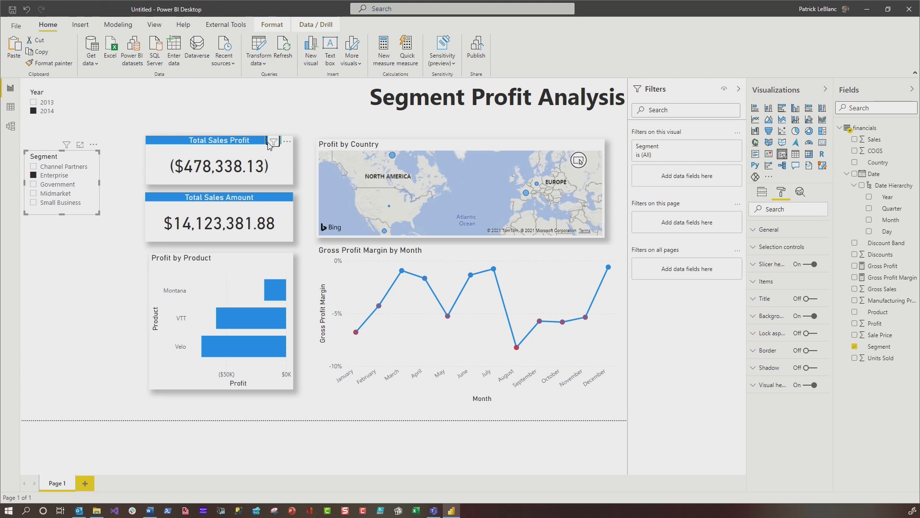
pyautogui.click(258, 147)
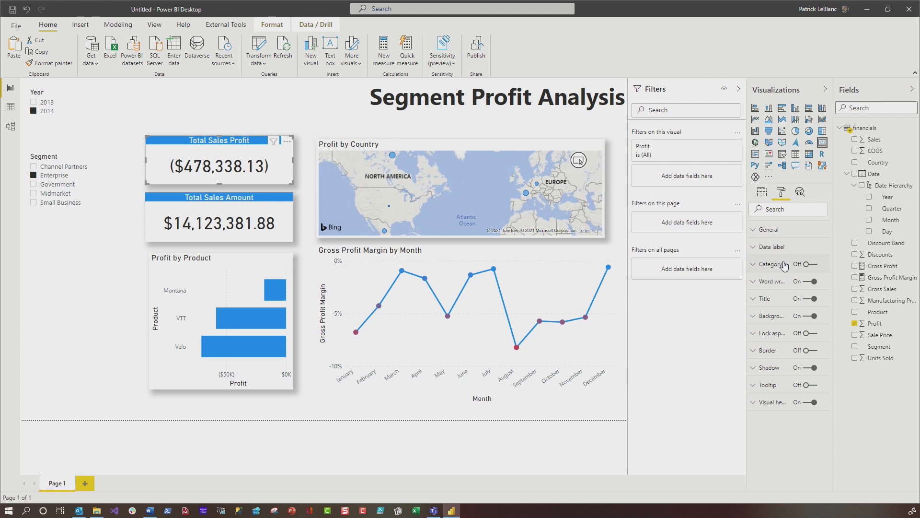
# Step: Colour the Total Sales Profit card's data label red through a below-zero formatting rule
pyautogui.click(773, 248)
pyautogui.click(784, 277)
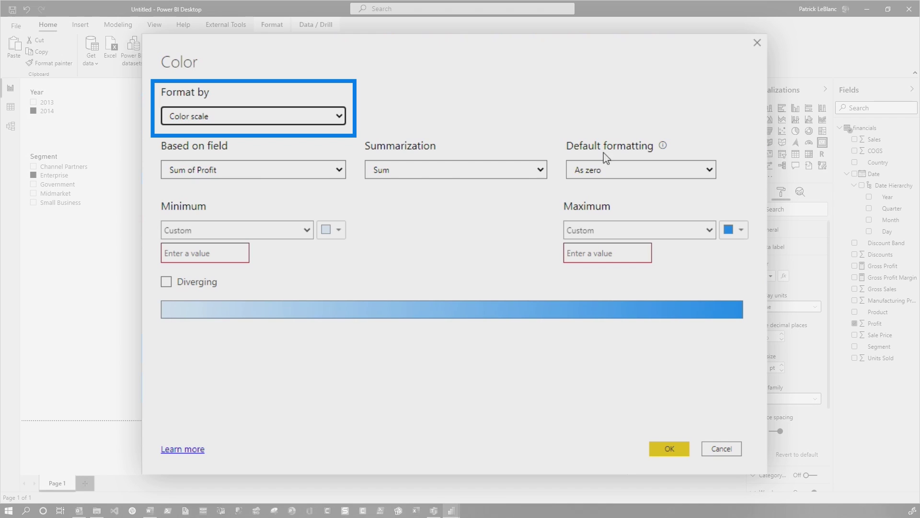
pyautogui.click(232, 115)
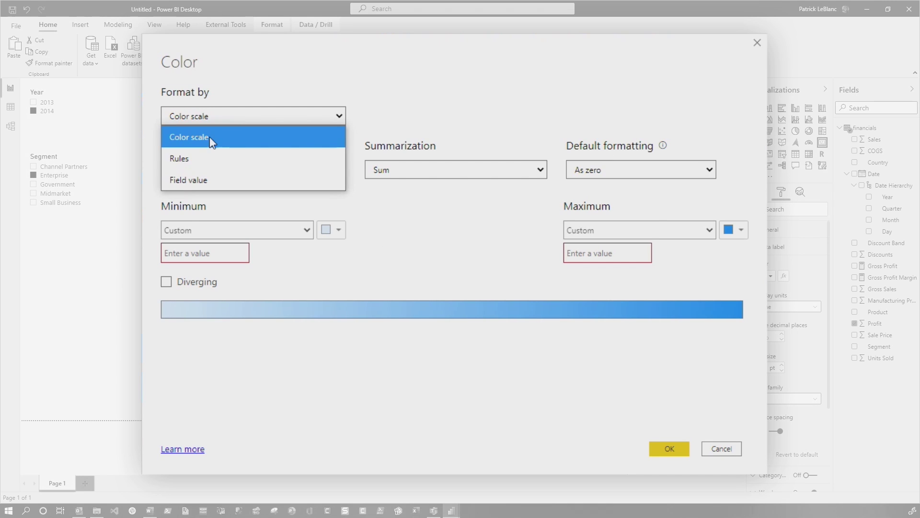
pyautogui.click(198, 154)
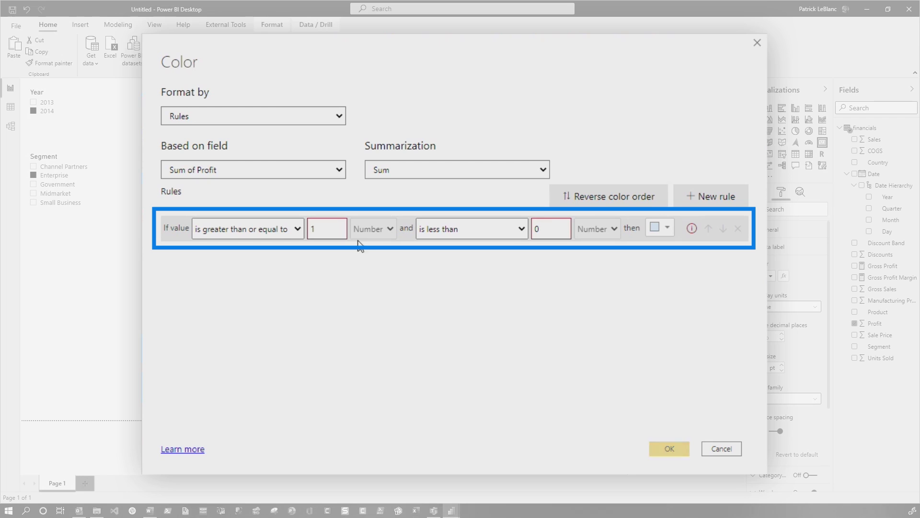
pyautogui.hotkey('ctrl', 'a')
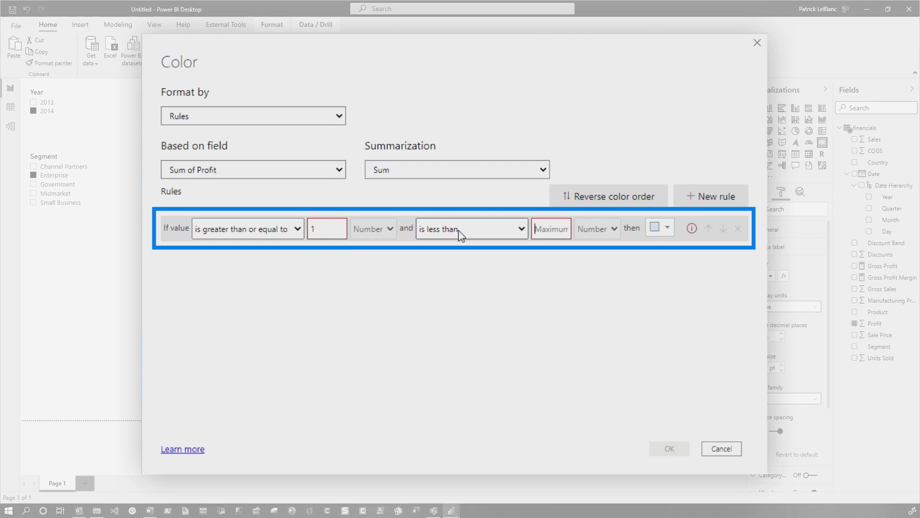
pyautogui.click(658, 230)
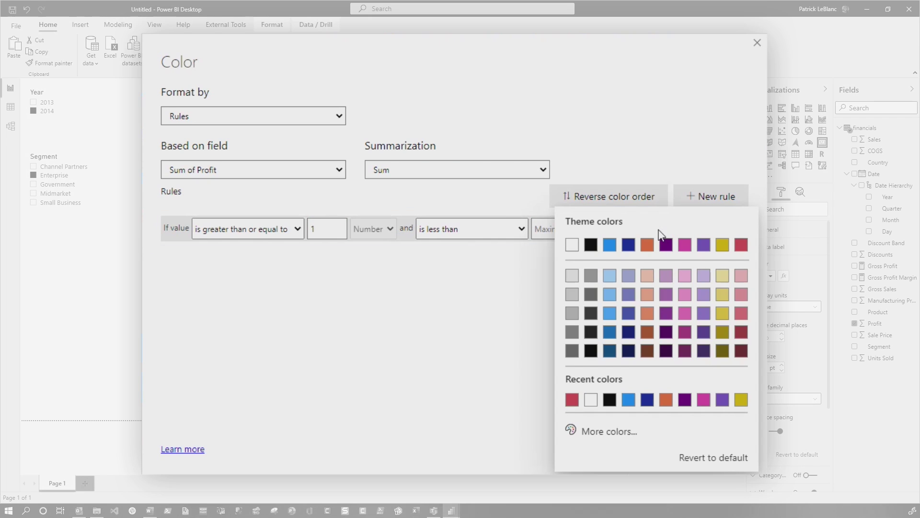
pyautogui.click(711, 196)
pyautogui.click(711, 196)
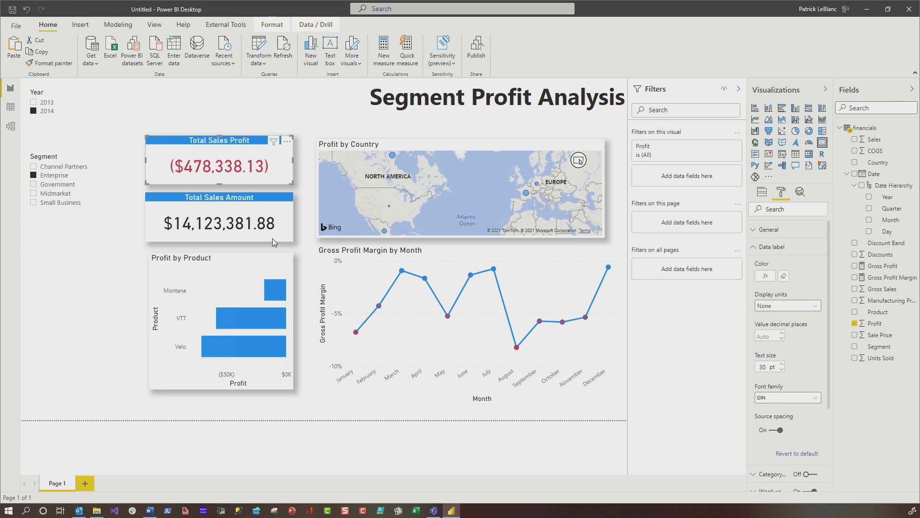
# Step: Check the card by filtering to Channel Partners, then switch back to Enterprise
pyautogui.click(55, 168)
pyautogui.click(55, 176)
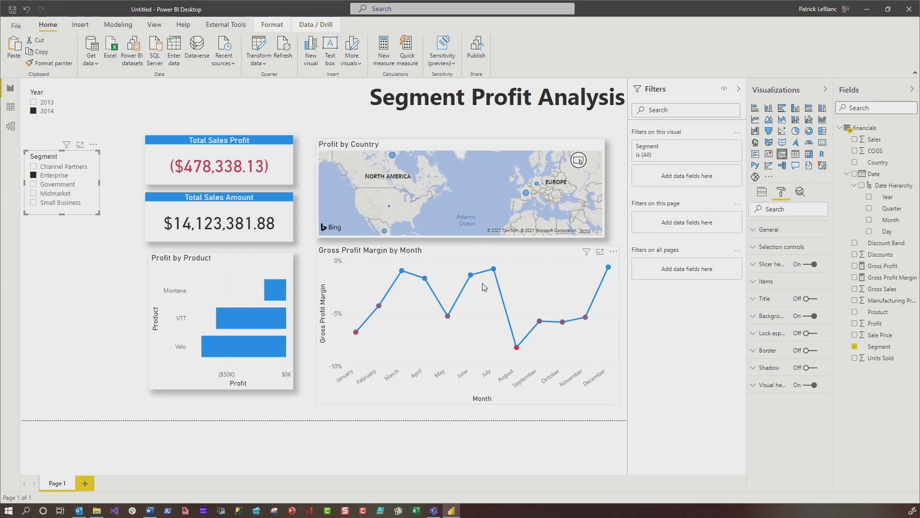
pyautogui.click(547, 266)
# Step: Narrow the Profit by Country map and resize the Gross Profit Margin chart
pyautogui.moveTo(620, 404); pyautogui.dragTo(527, 412)
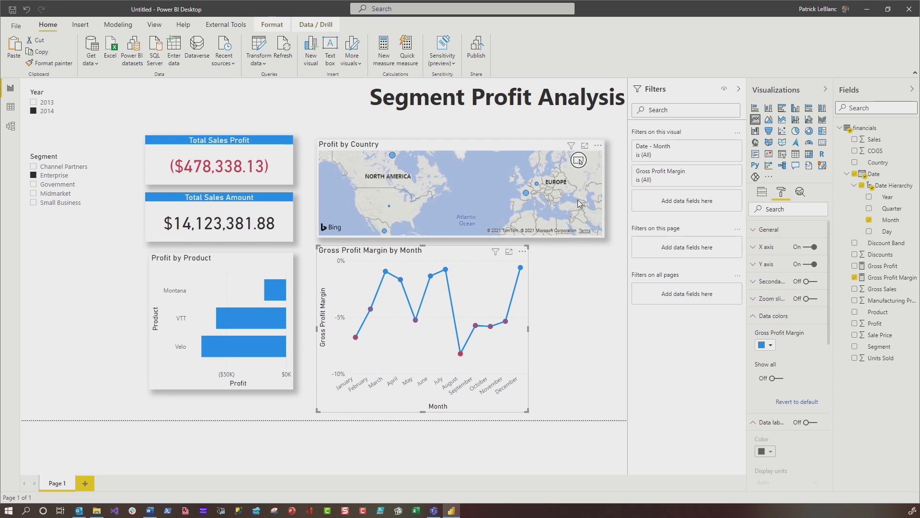
pyautogui.moveTo(603, 238); pyautogui.dragTo(445, 236)
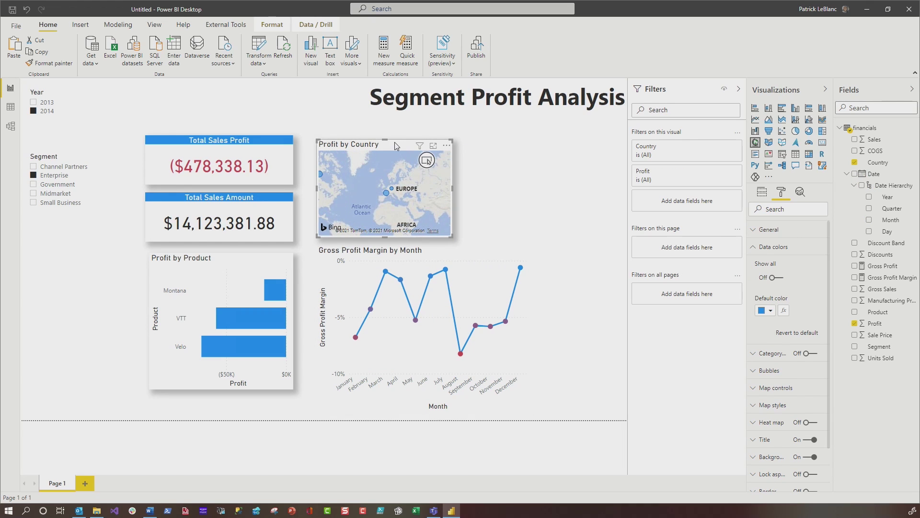
pyautogui.moveTo(394, 144); pyautogui.dragTo(380, 144)
pyautogui.moveTo(530, 408); pyautogui.dragTo(616, 408)
# Step: Duplicate the Gross Profit Margin chart and shrink the copy beside the map
pyautogui.hotkey('ctrl', 'c')
pyautogui.hotkey('ctrl', 'v')
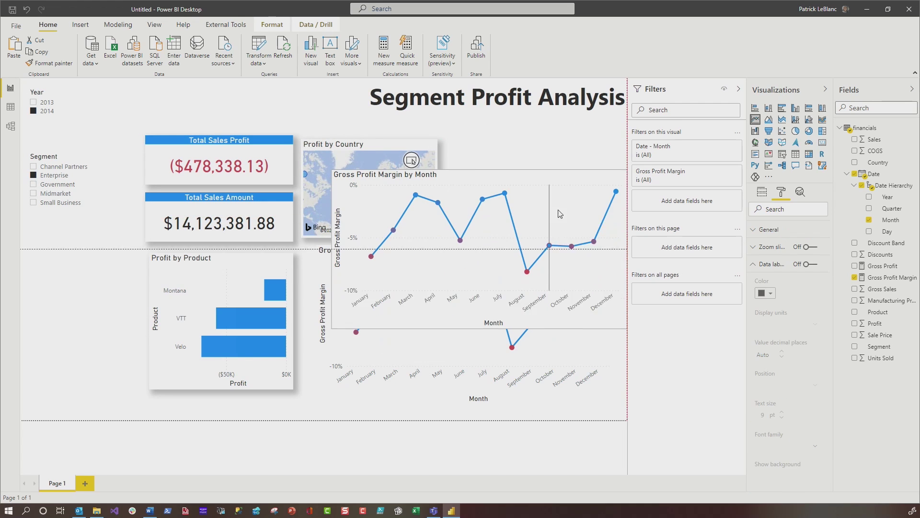
pyautogui.moveTo(333, 296); pyautogui.dragTo(447, 238)
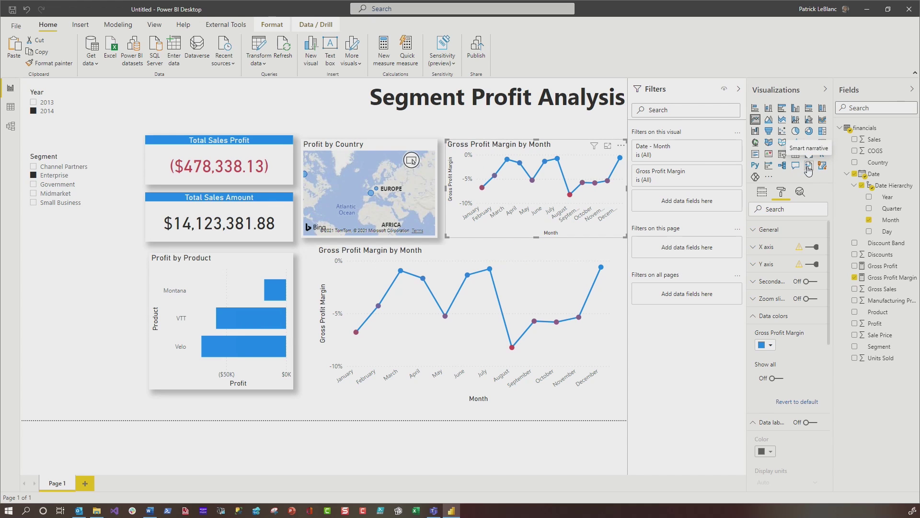
pyautogui.click(809, 165)
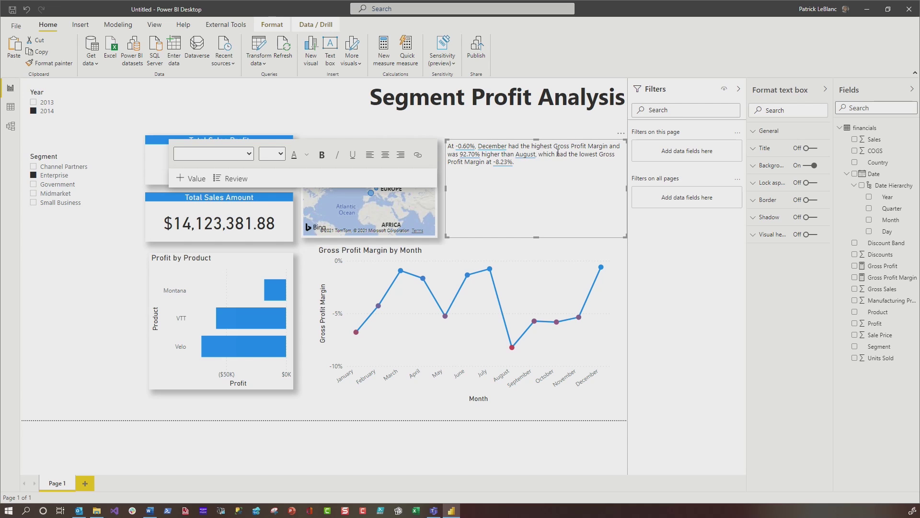
# Step: Filter to Channel Partners and add a bold 16 pt 'Profit Analysis Summary' heading to the narrative
pyautogui.click(293, 104)
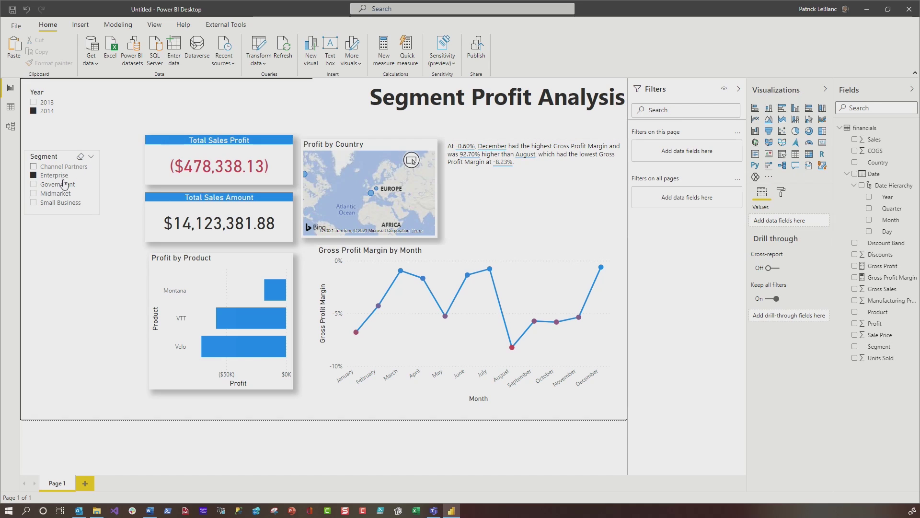
pyautogui.click(64, 167)
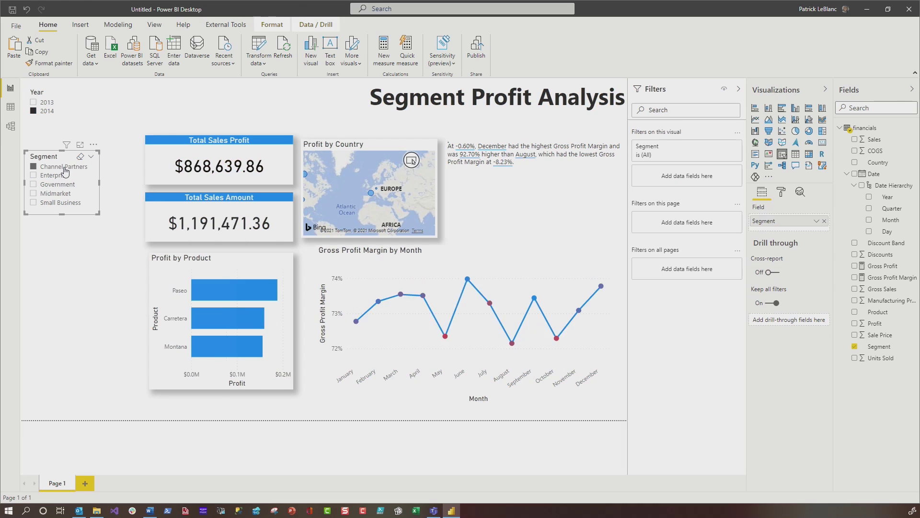
pyautogui.click(453, 148)
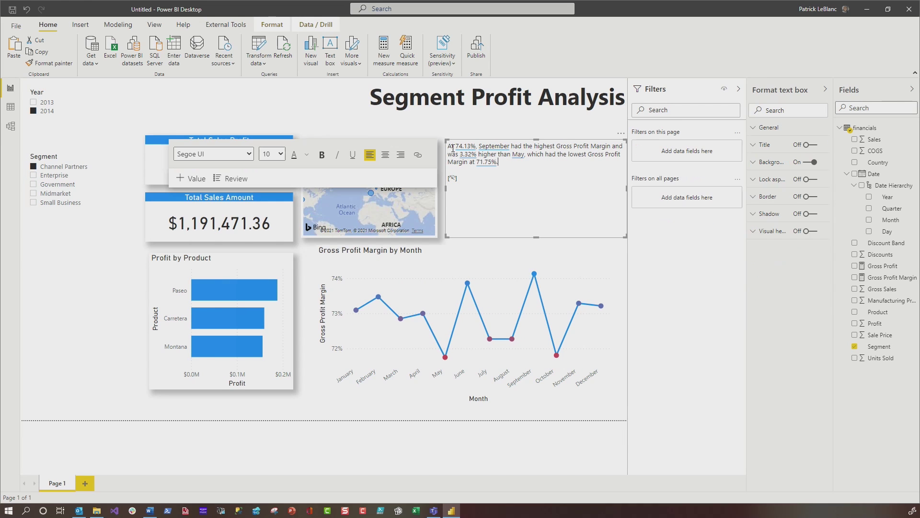
pyautogui.press('Return')
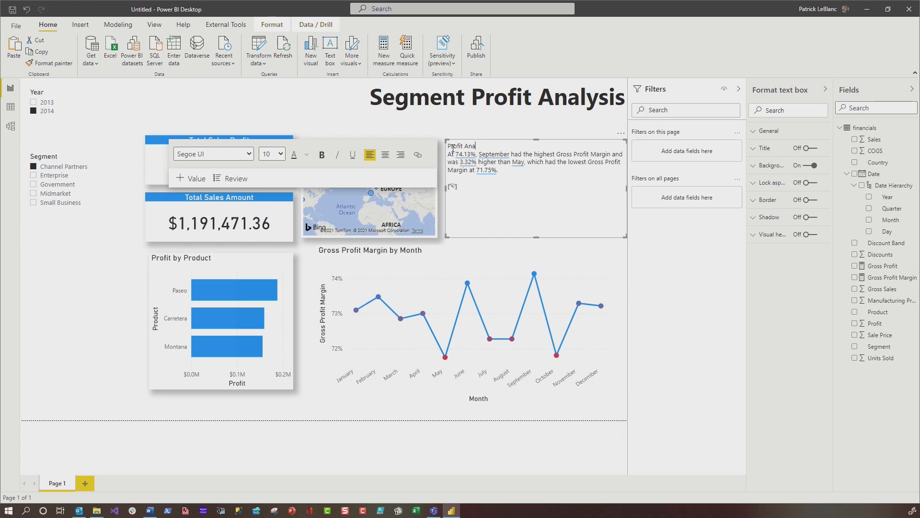
pyautogui.write('Profit Analysis Summary')
pyautogui.hotkey('shift', 'Home')
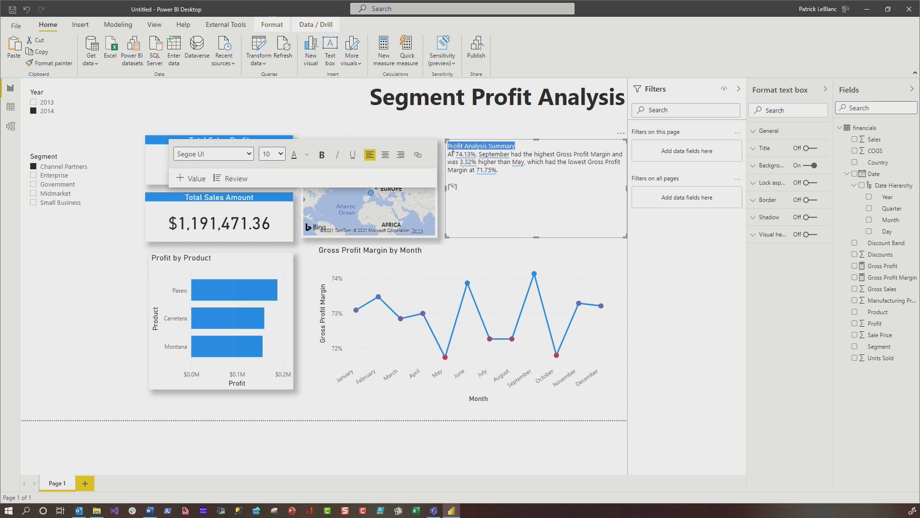
pyautogui.click(323, 158)
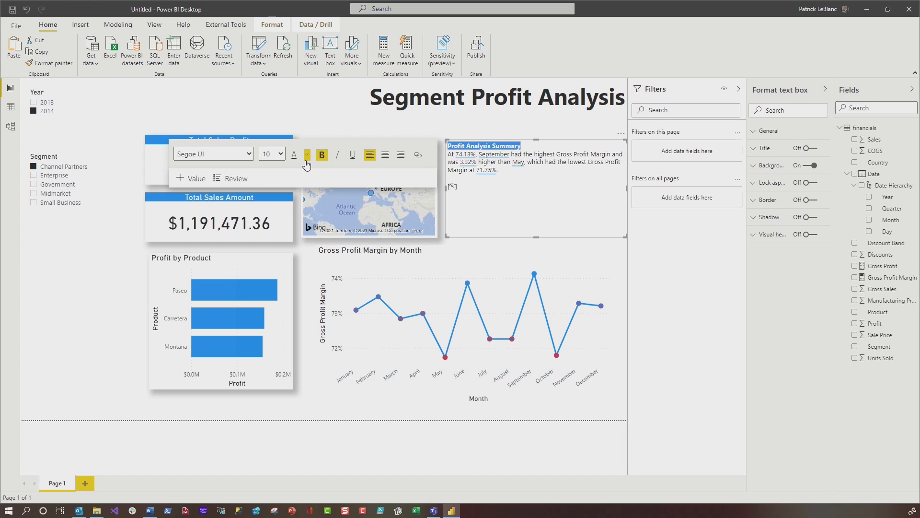
pyautogui.click(281, 154)
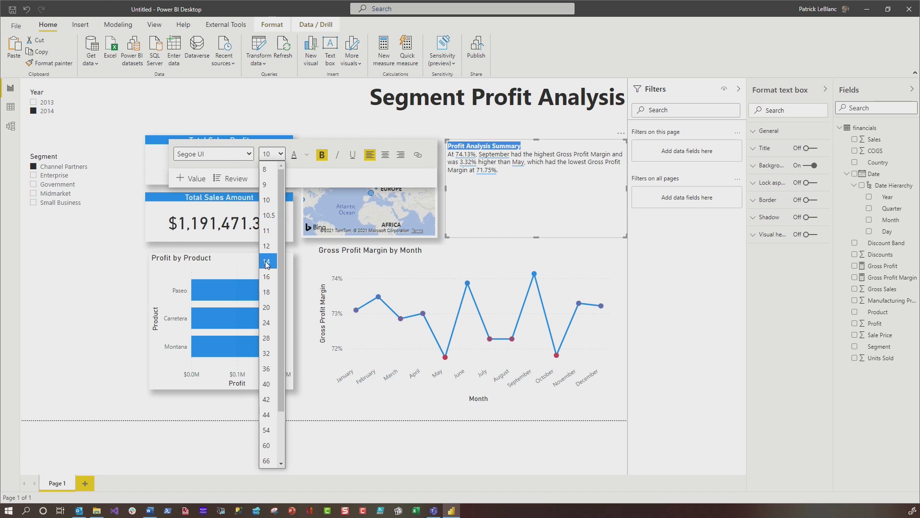
pyautogui.click(267, 269)
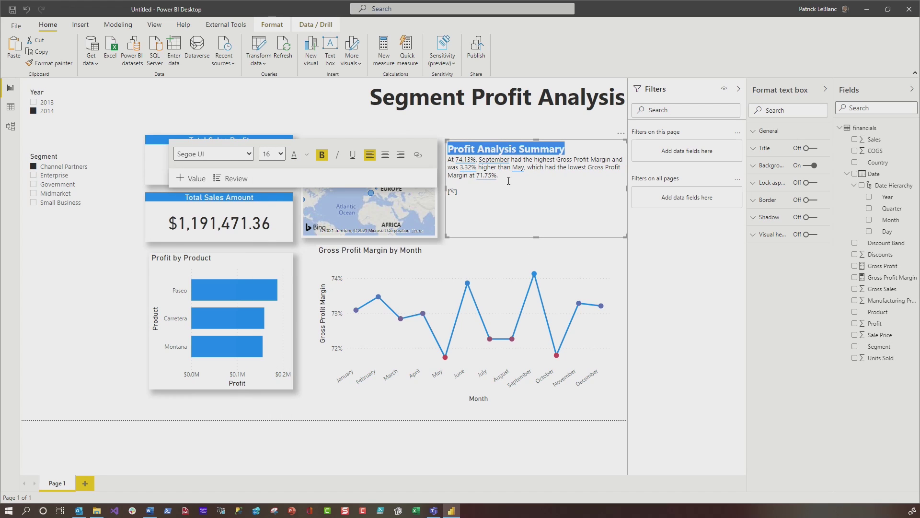
# Step: Set the narrative body text to 12 pt
pyautogui.click(476, 197)
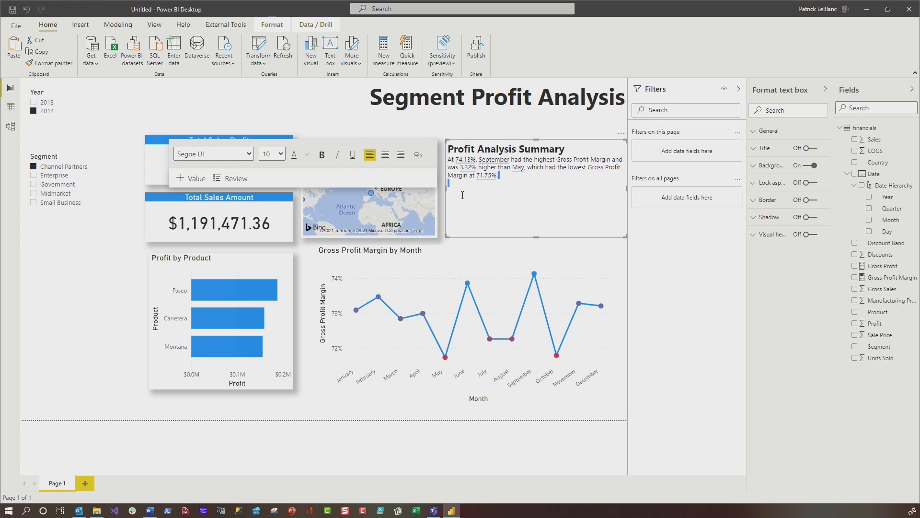
pyautogui.hotkey('shift', 'Up')
pyautogui.hotkey('shift', 'Up')
pyautogui.hotkey('shift', 'Up')
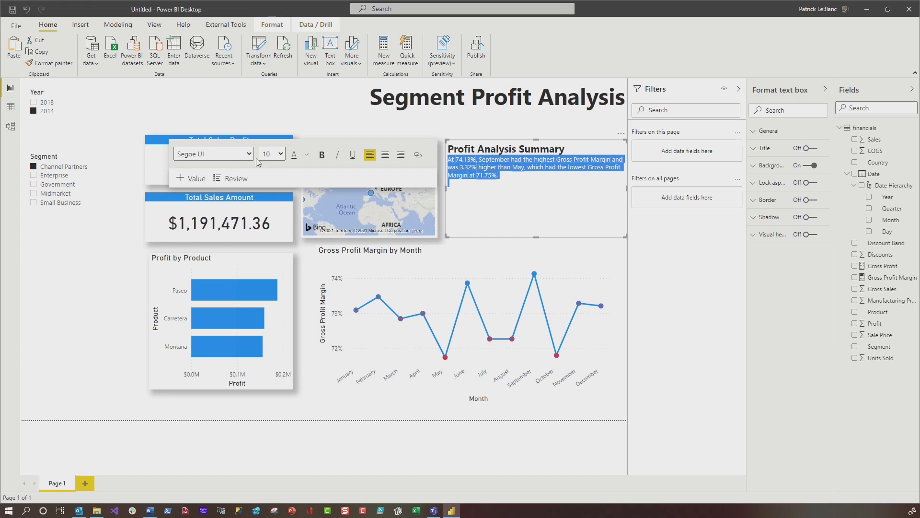
pyautogui.click(282, 158)
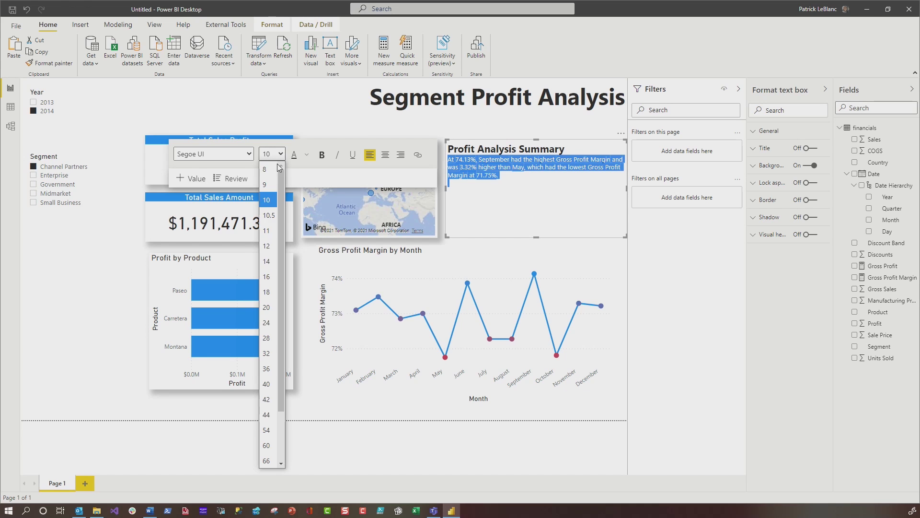
pyautogui.click(271, 245)
# Step: Exit text editing so the finished report page with its smart narrative shows
pyautogui.click(123, 262)
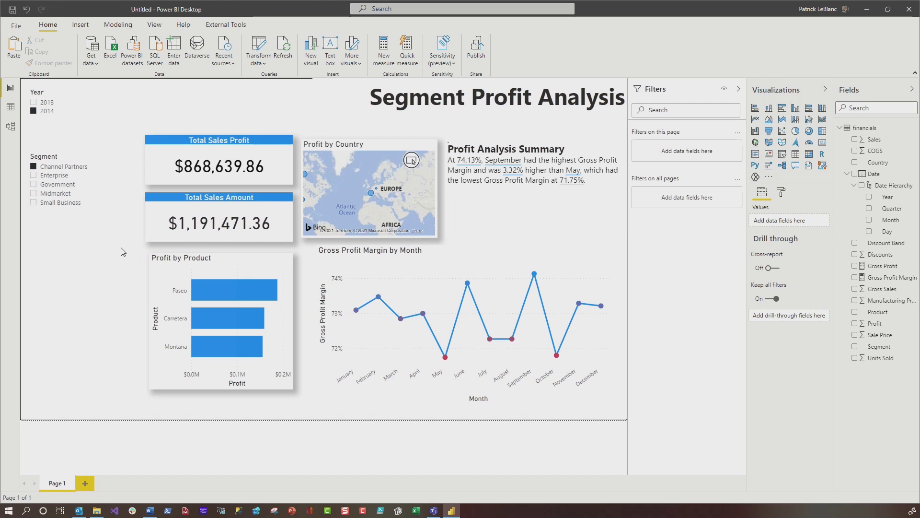